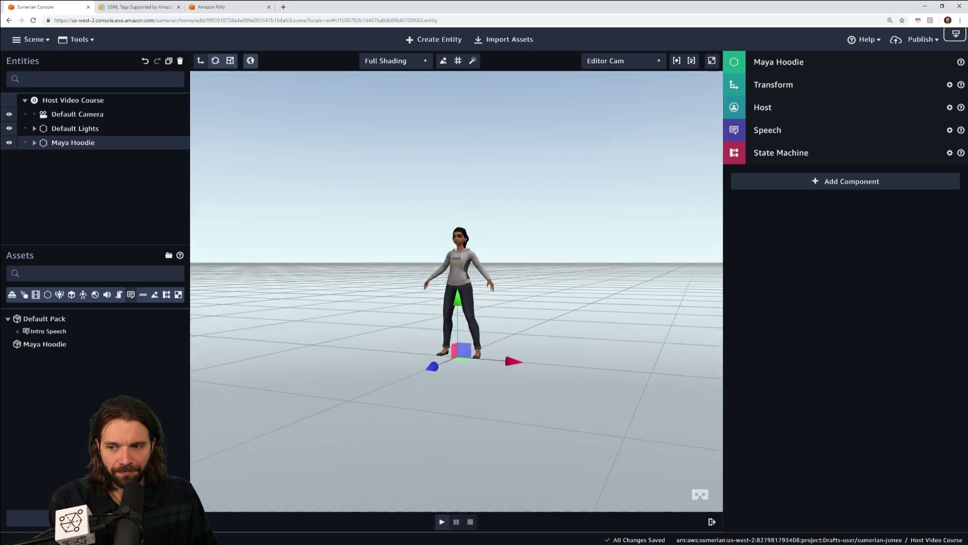
Look over the settings of Maya Hoodie's Host component and its Speech component
right_click_drag(457, 312, 456, 291)
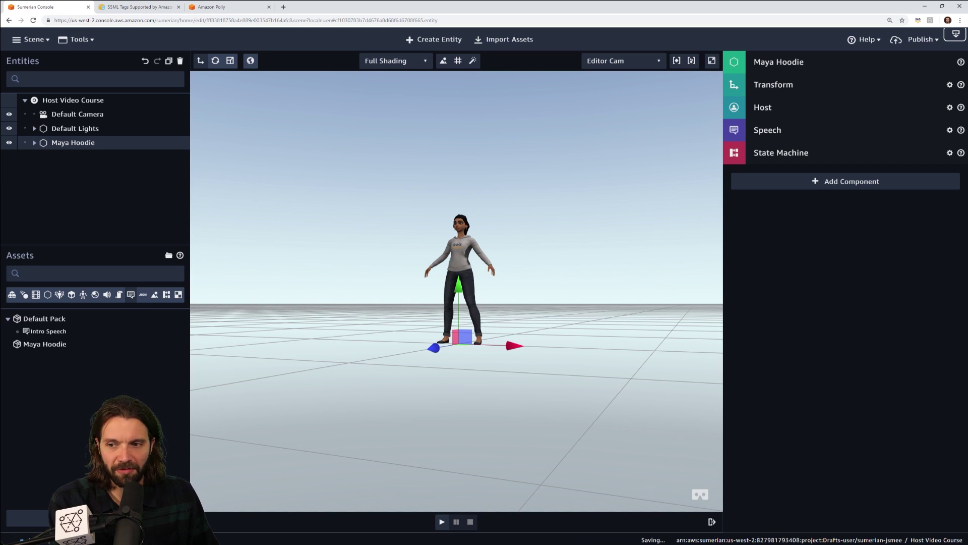
left_click(807, 107)
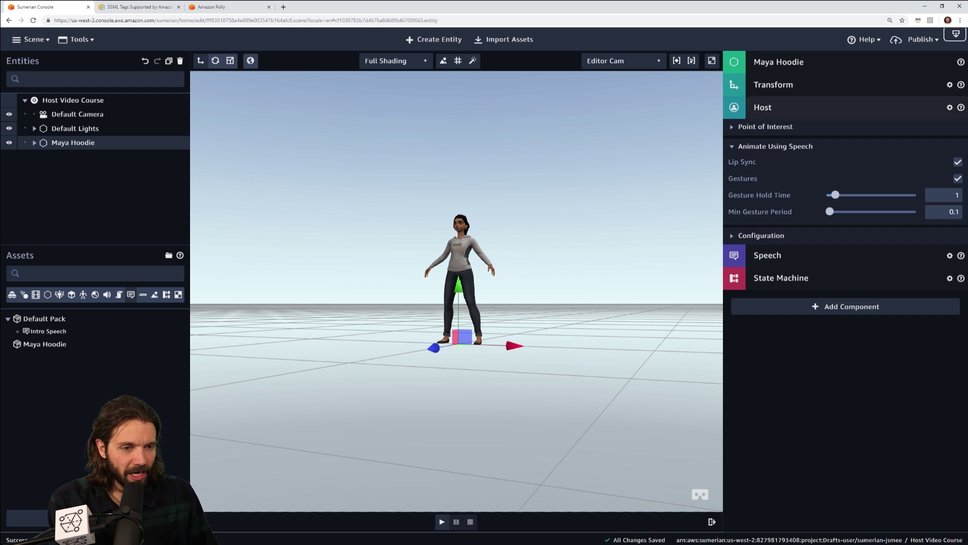
left_click(807, 107)
left_click(807, 130)
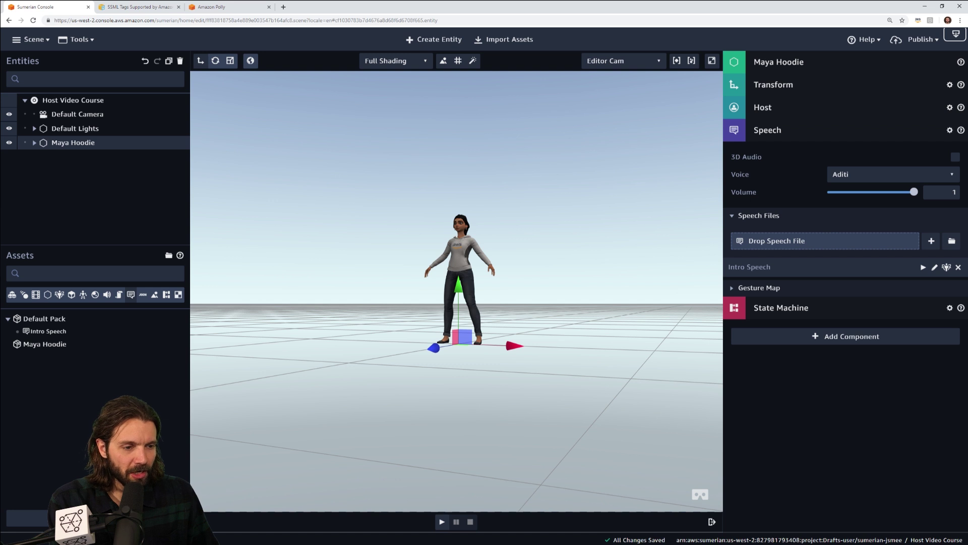
Review the SSML markup in the Intro Speech document from start to end, and close the text editor
key("alt+Tab")
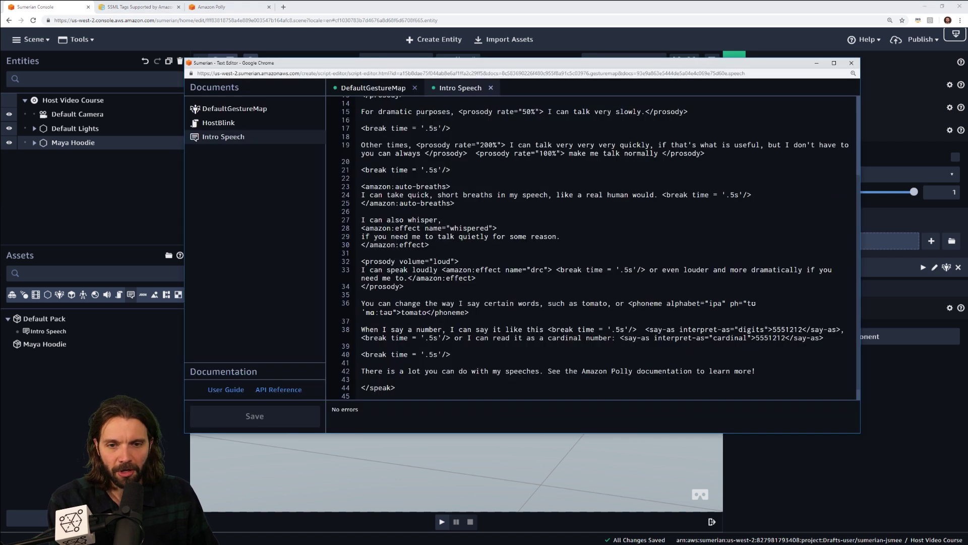
scroll(600, 247, "up", 3)
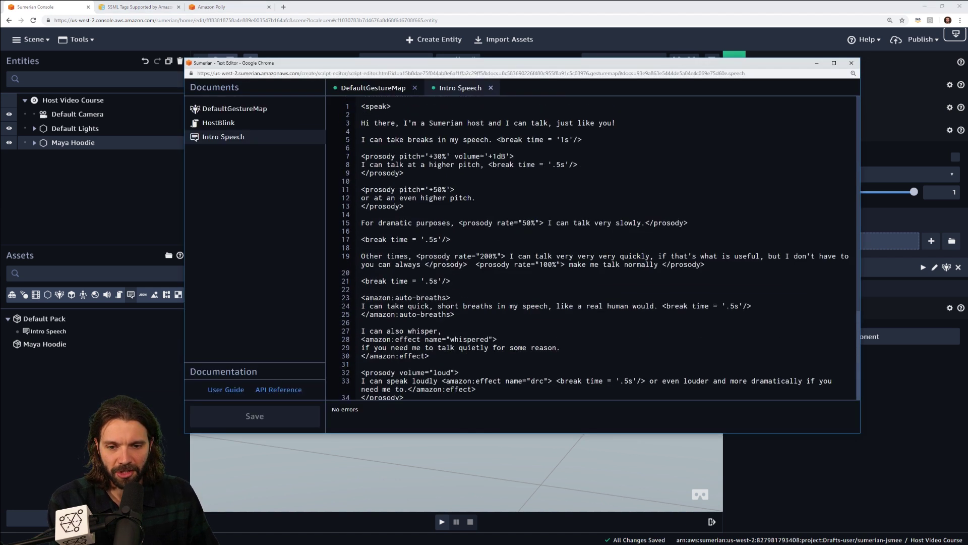
scroll(601, 247, "down", 1)
scroll(600, 247, "up", 1)
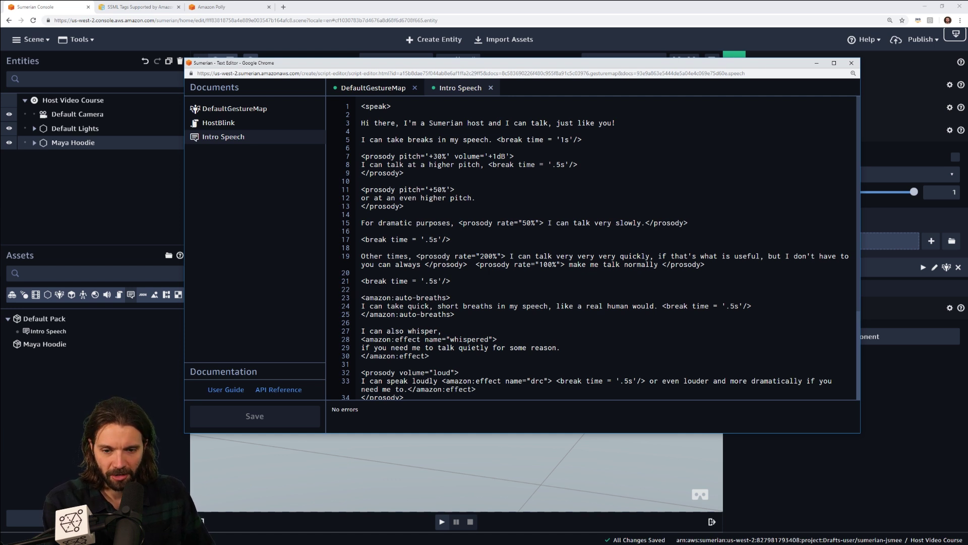
scroll(593, 247, "down", 3)
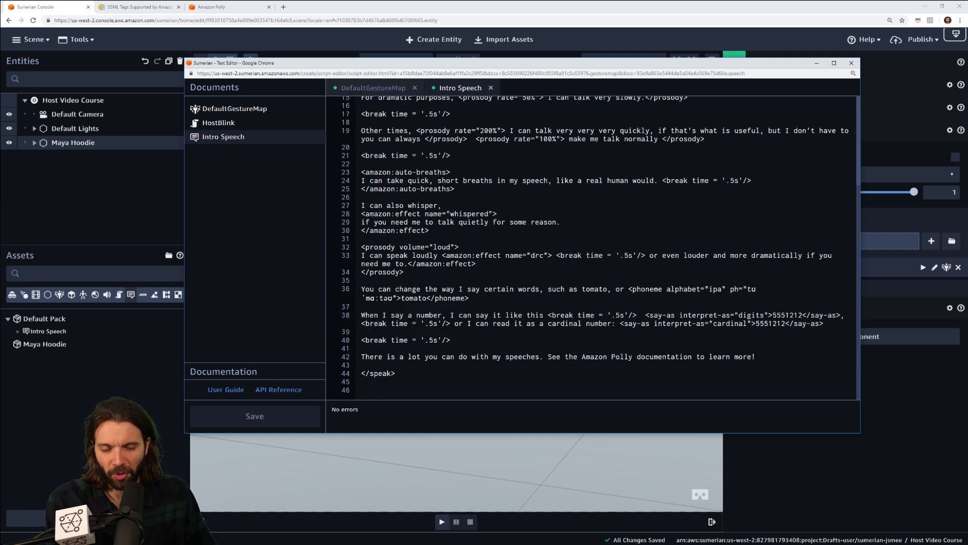
scroll(593, 247, "up", 3)
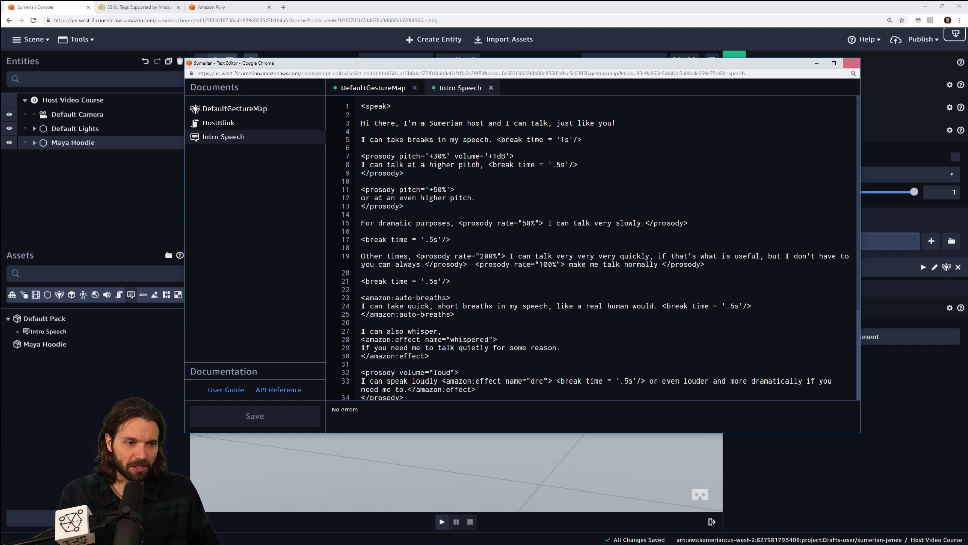
left_click(852, 62)
left_click(807, 130)
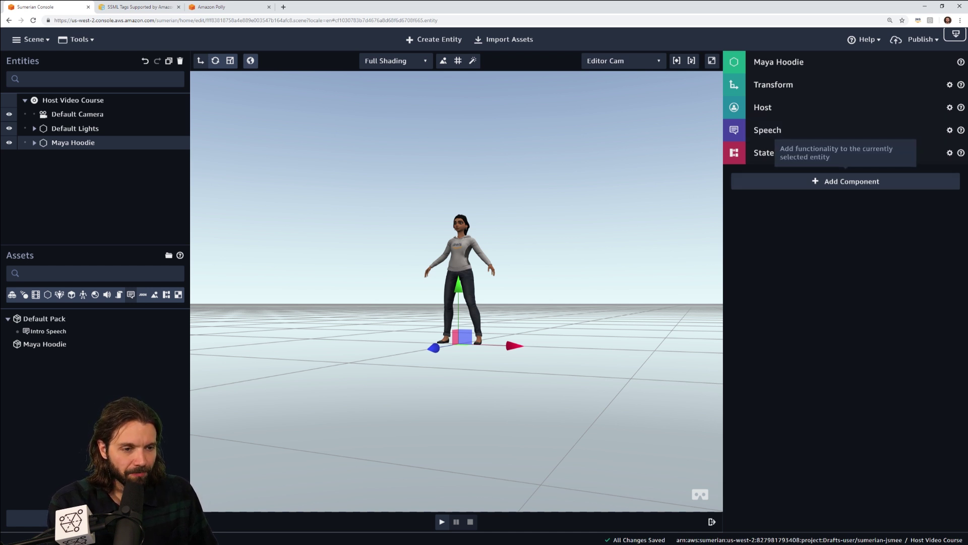
Add a Dialogue component to the Maya Hoodie entity and open the Amazon Lex console from it
left_click(847, 181)
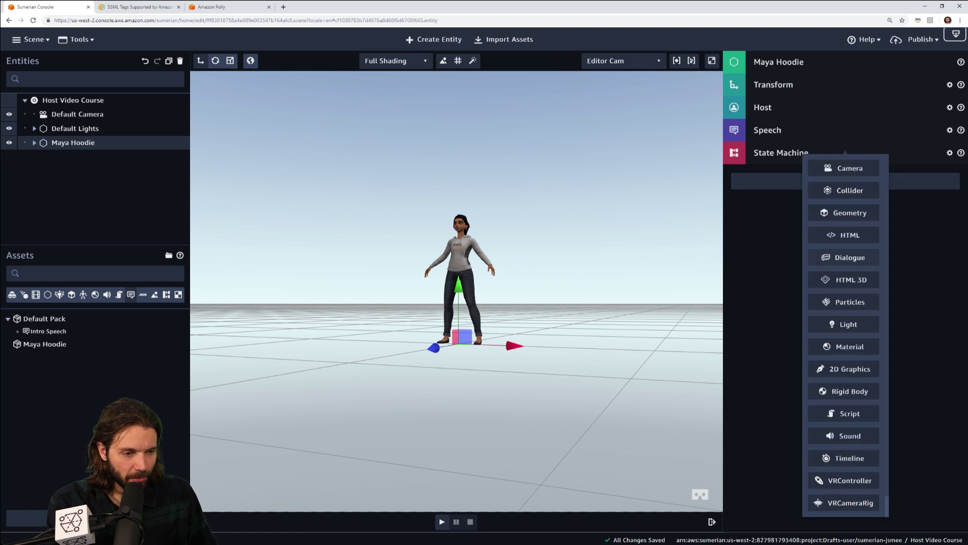
left_click(850, 258)
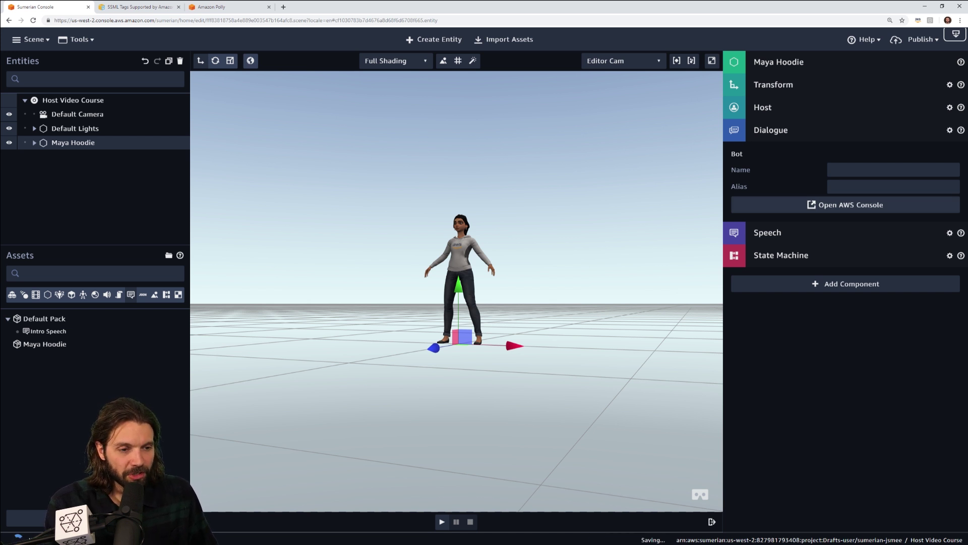
left_click(846, 205)
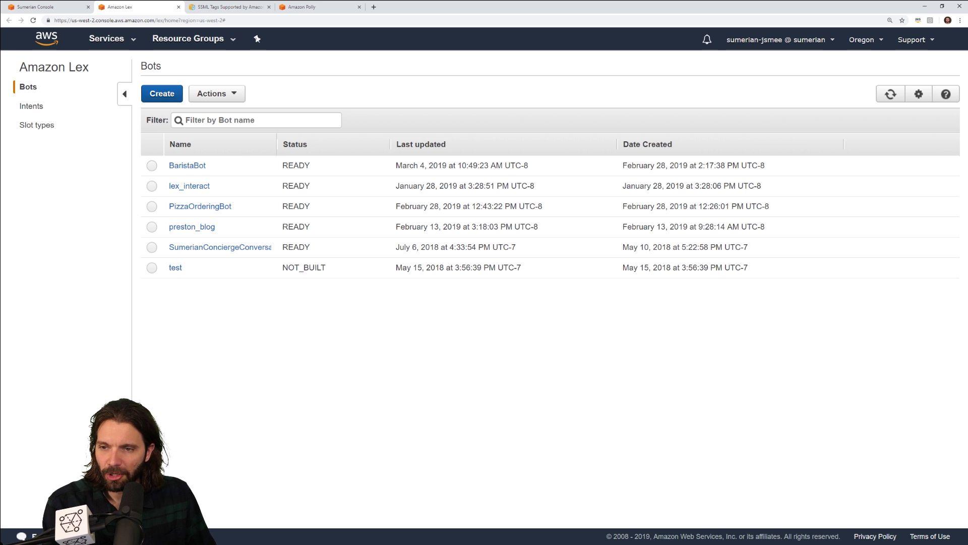
Start a new Lex bot from the BookTrip sample and name it HostVideoSeriesBookTrip
left_click(162, 93)
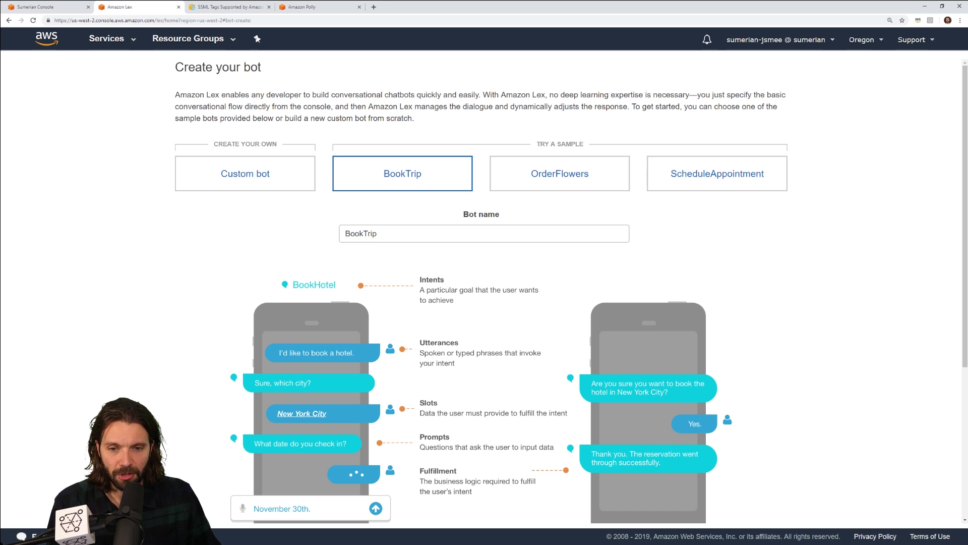
scroll(484, 293, "down", 2)
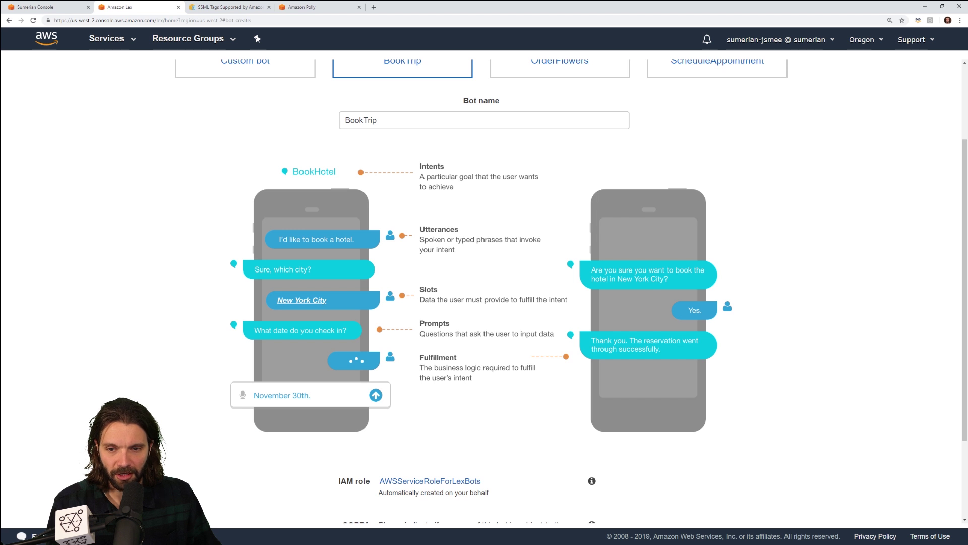
left_click(345, 120)
type("Host")
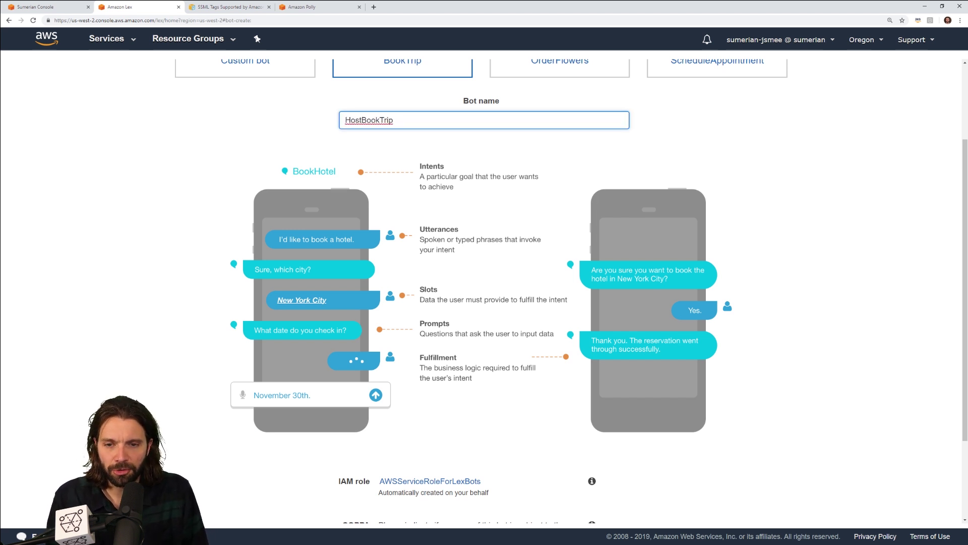
type("VideoSeries")
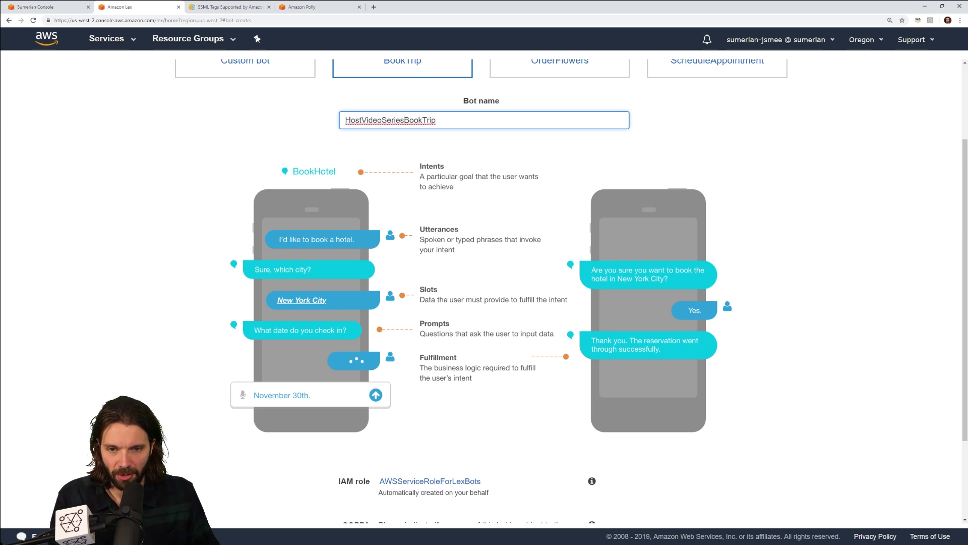
Answer Yes to the COPPA question and create the bot
scroll(484, 288, "down", 3)
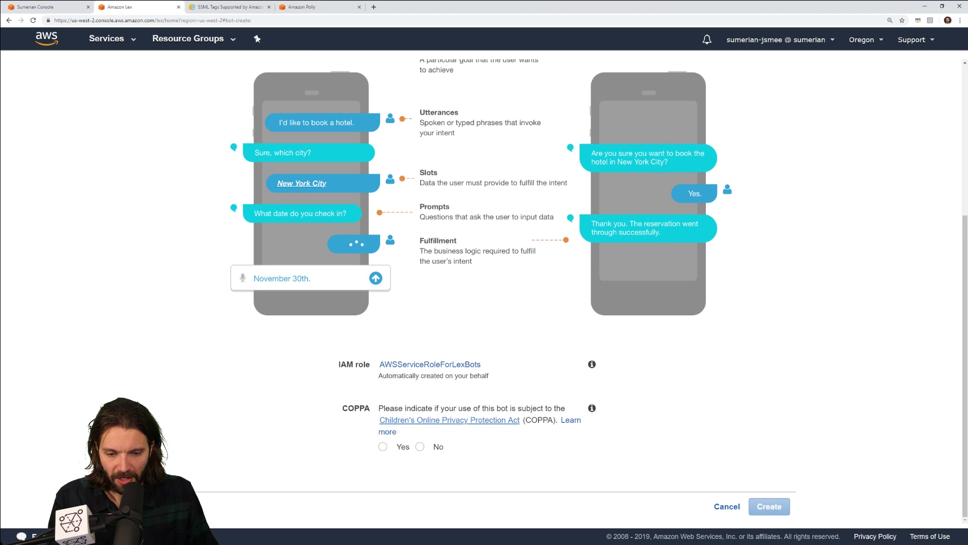
left_click(383, 447)
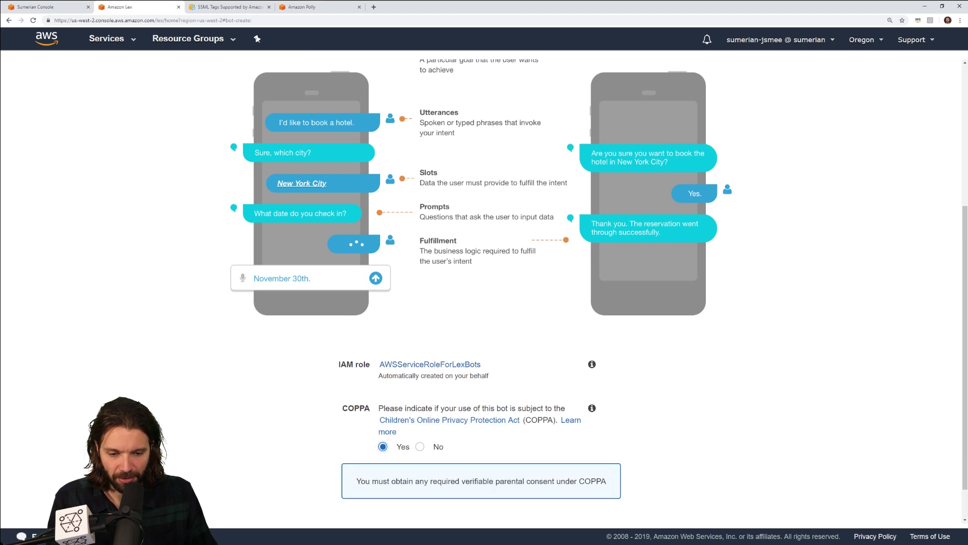
scroll(484, 288, "down", 1)
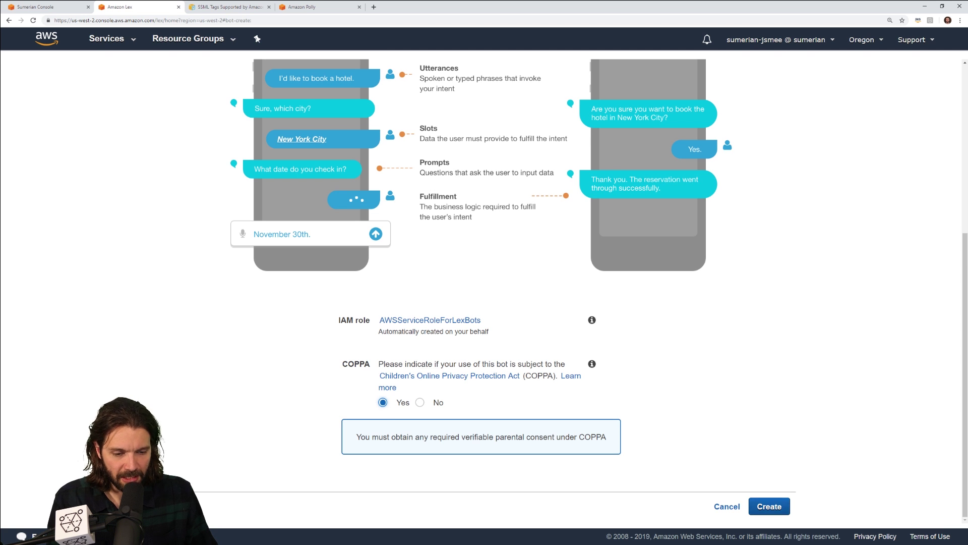
left_click(770, 506)
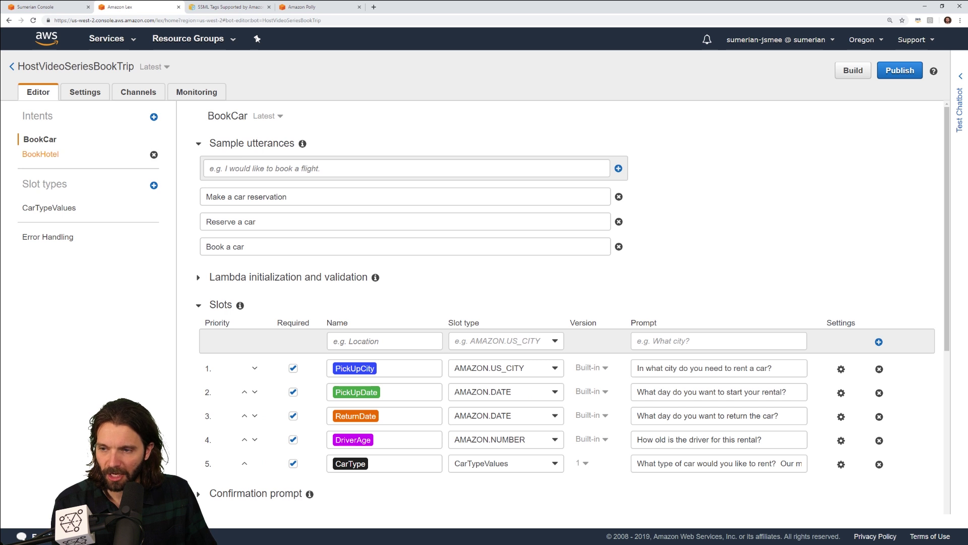
Look over the BookHotel and BookCar intents and build the HostVideoSeriesBookTrip bot
left_click(40, 154)
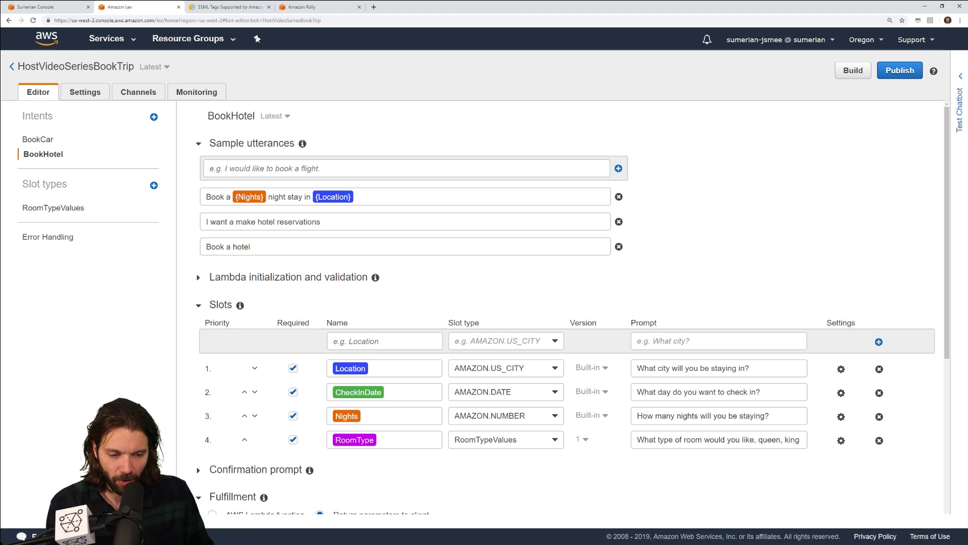
left_click(38, 139)
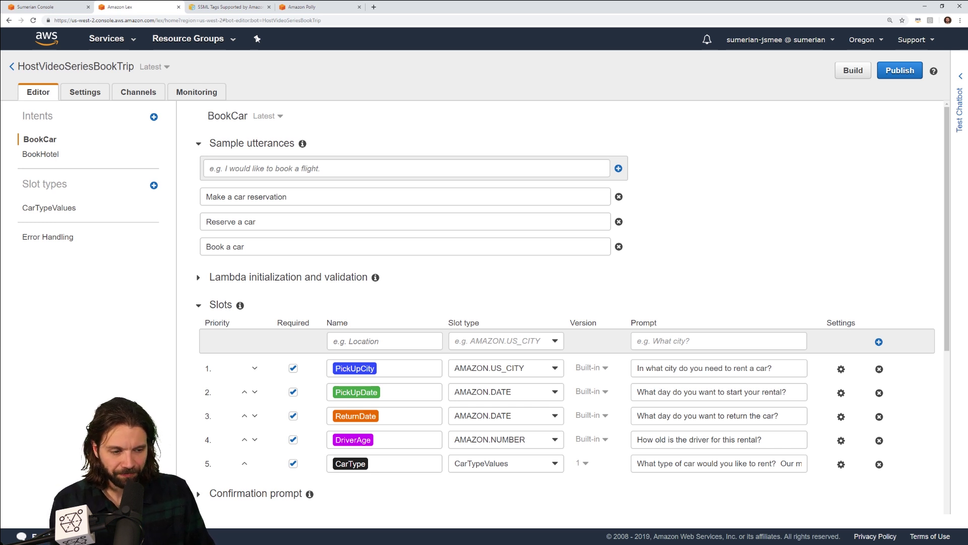
left_click(853, 70)
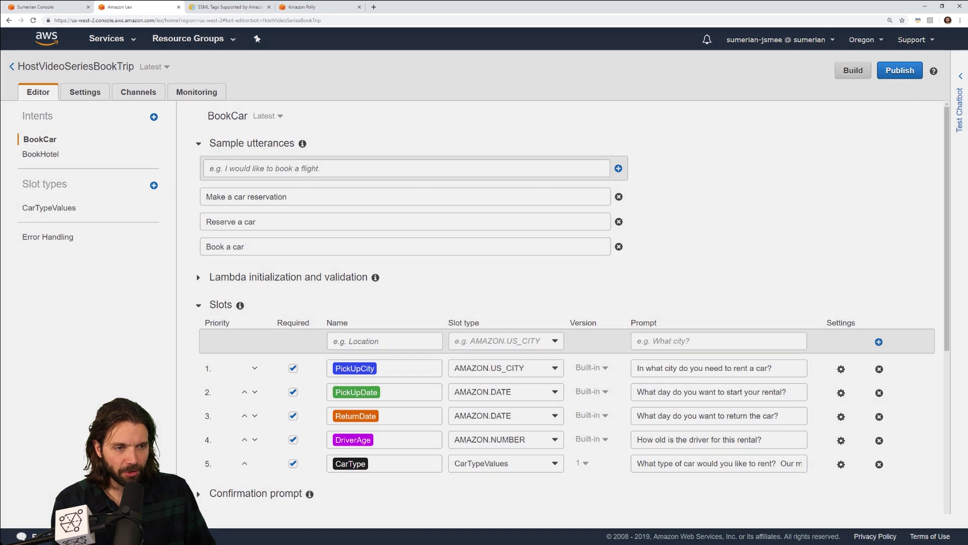
key("Return")
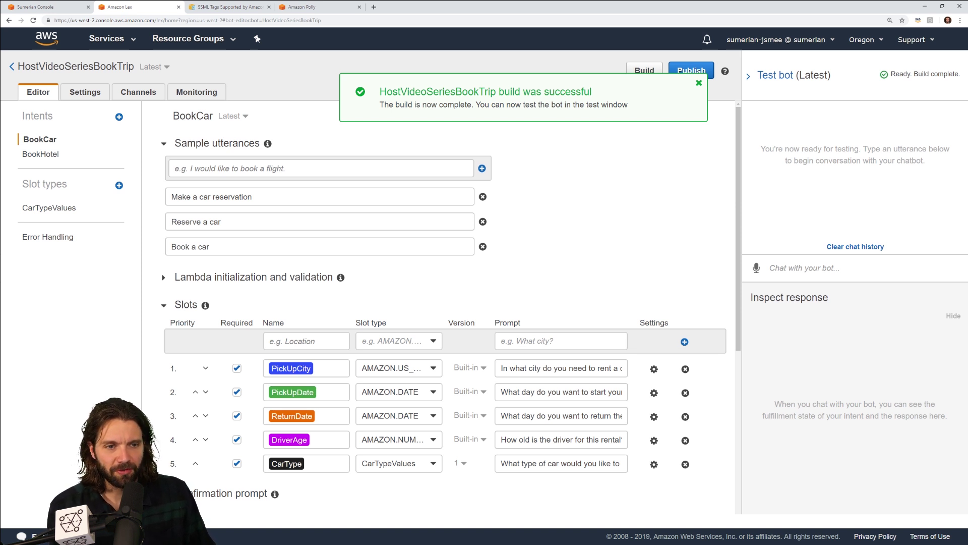
left_click(699, 82)
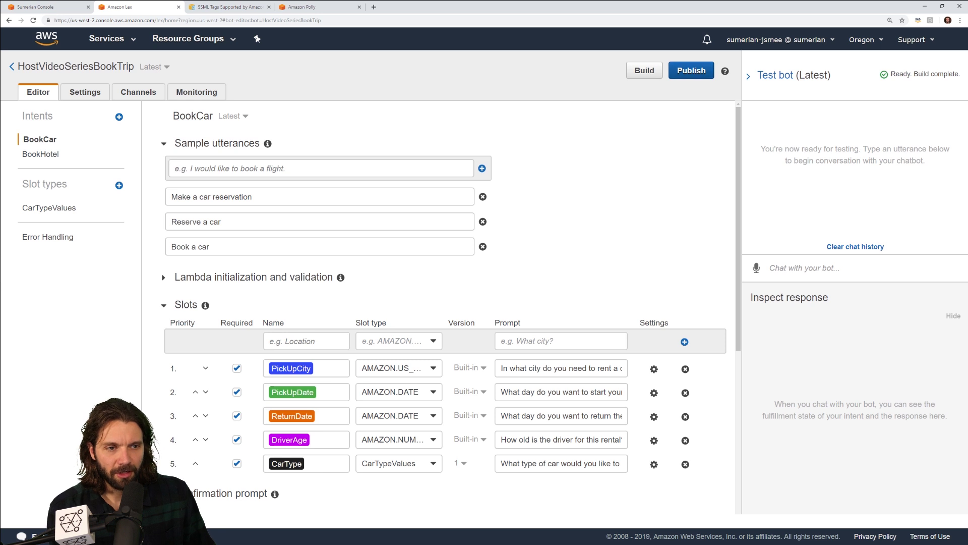
Publish the bot under a new alias named Test and allow the page to use the microphone
left_click(691, 70)
left_click(484, 158)
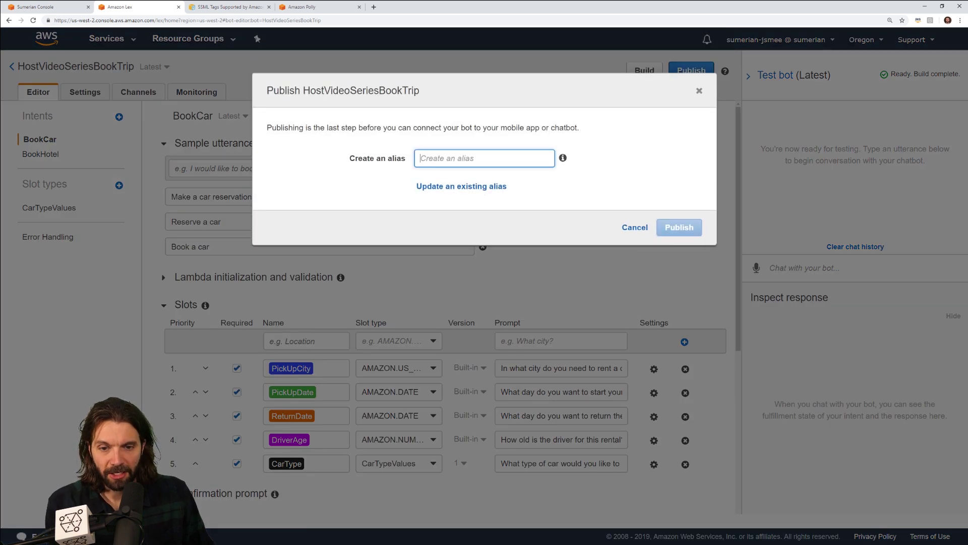
type("Test")
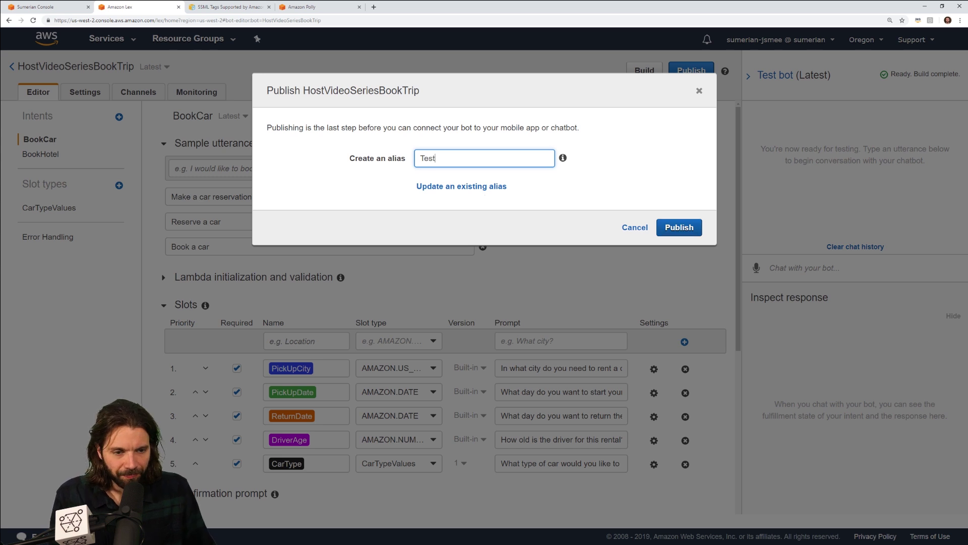
key("Return")
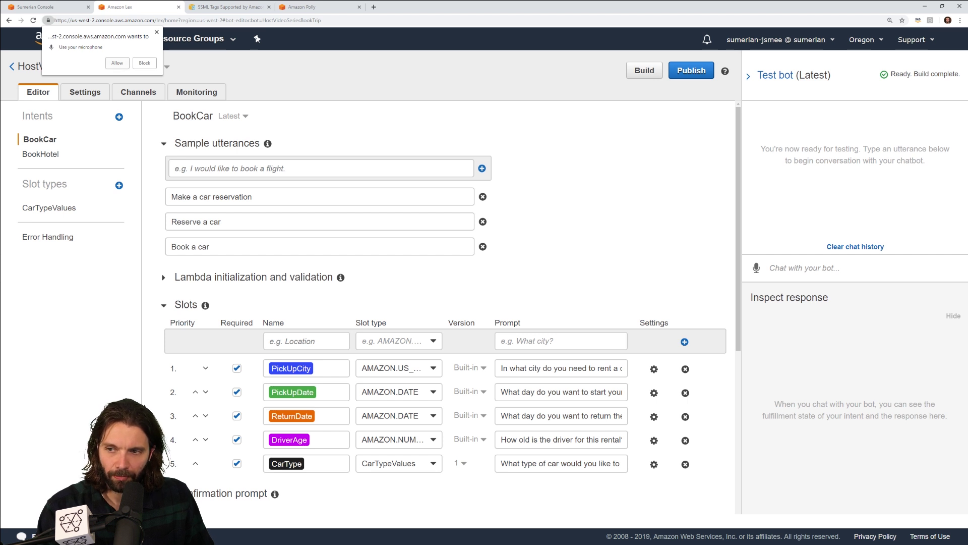
left_click(117, 63)
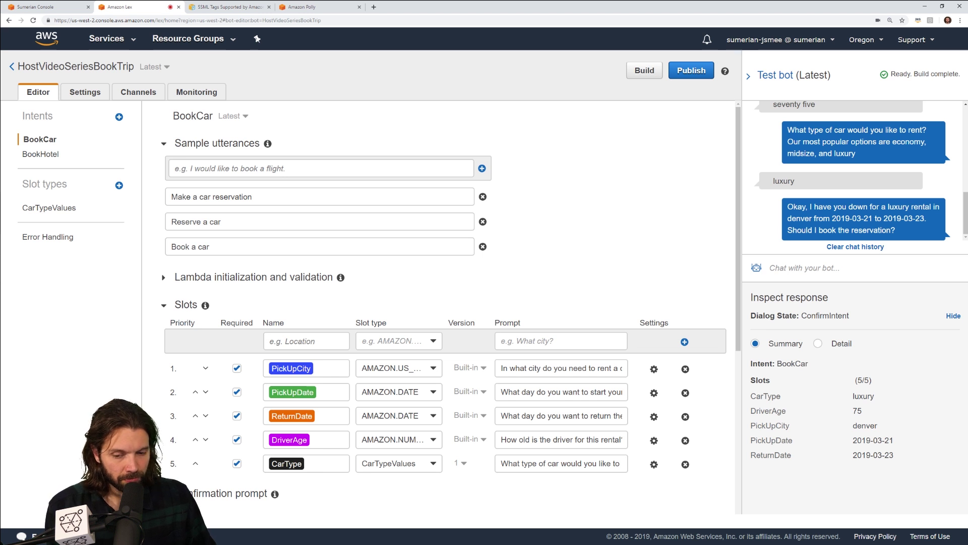
Examine the confirm and cancel messages in the BookCar intent's confirmation prompt, and collapse that section again
scroll(444, 307, "down", 2)
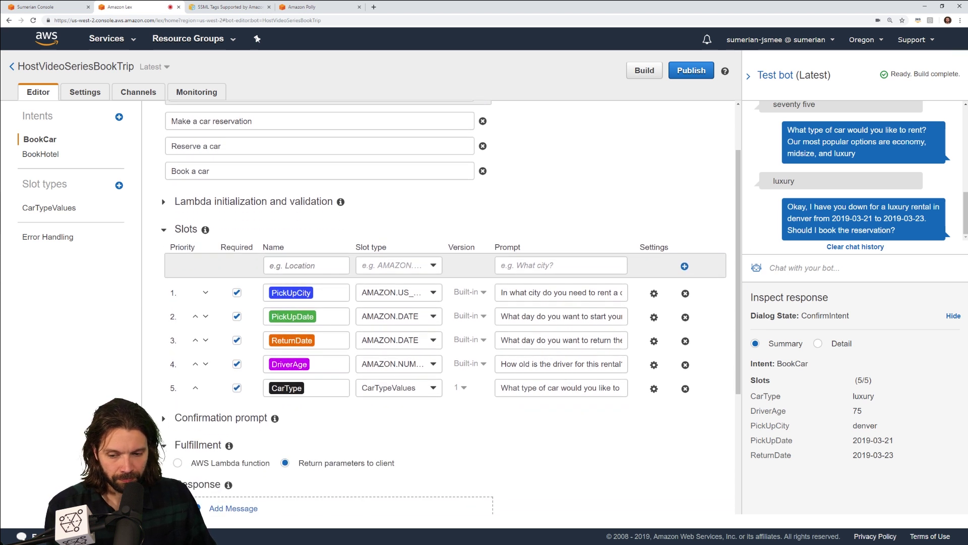
scroll(444, 308, "down", 5)
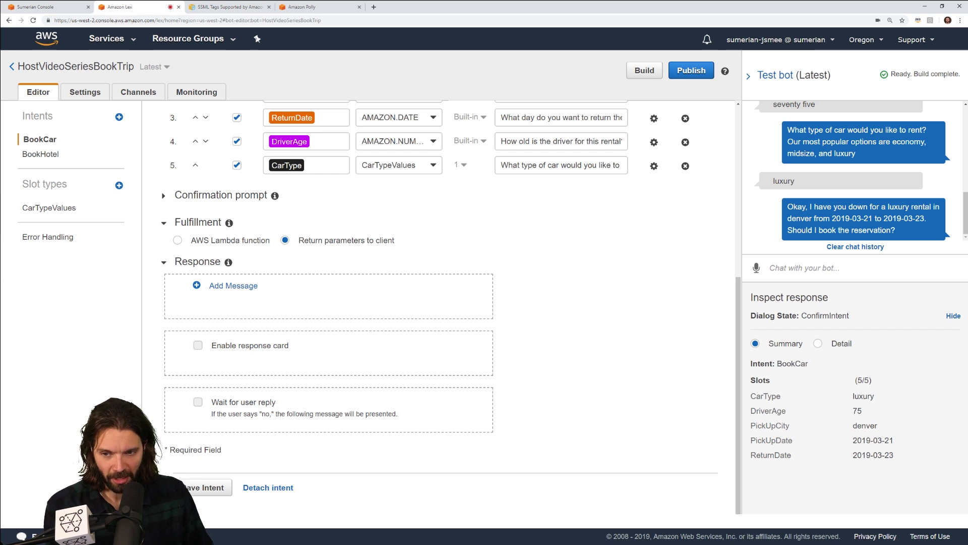
left_click(164, 195)
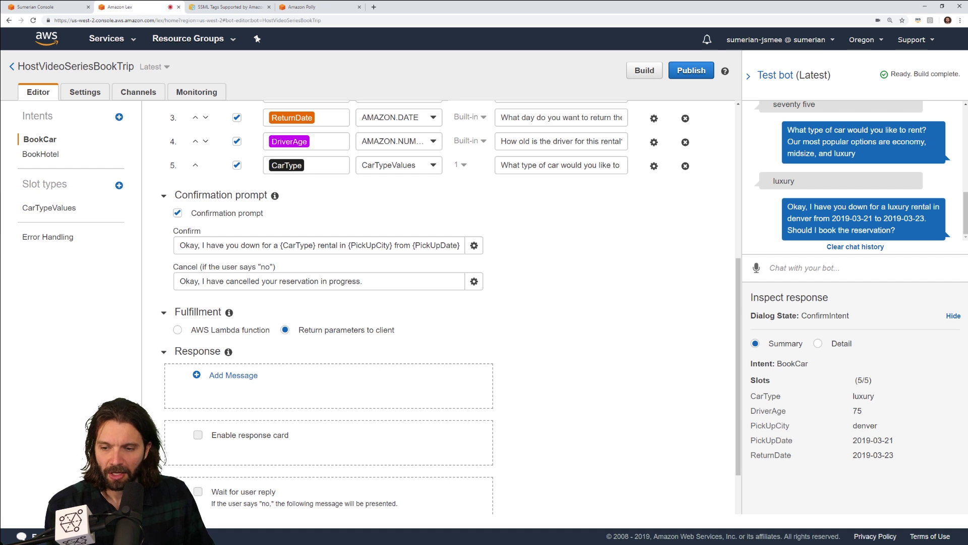
left_click_drag(179, 246, 330, 246)
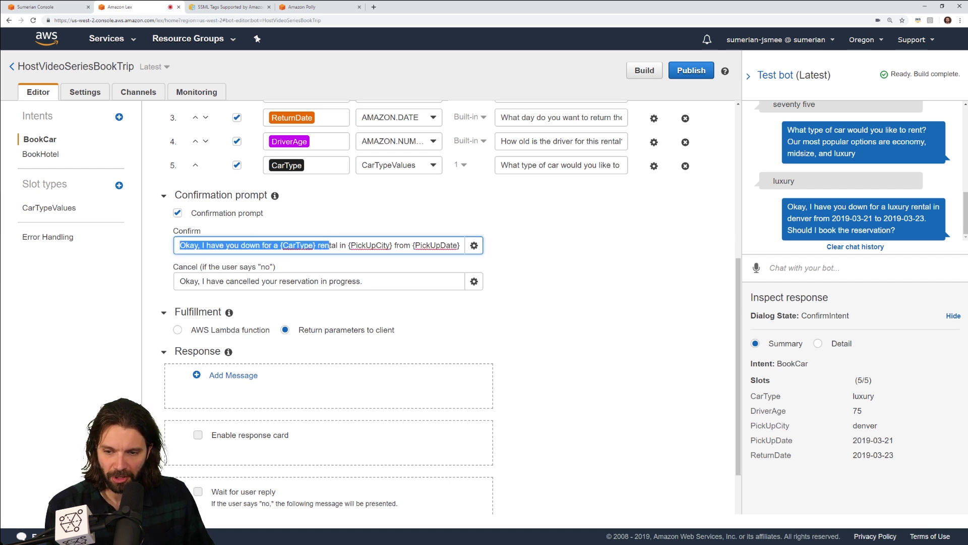
left_click(315, 246)
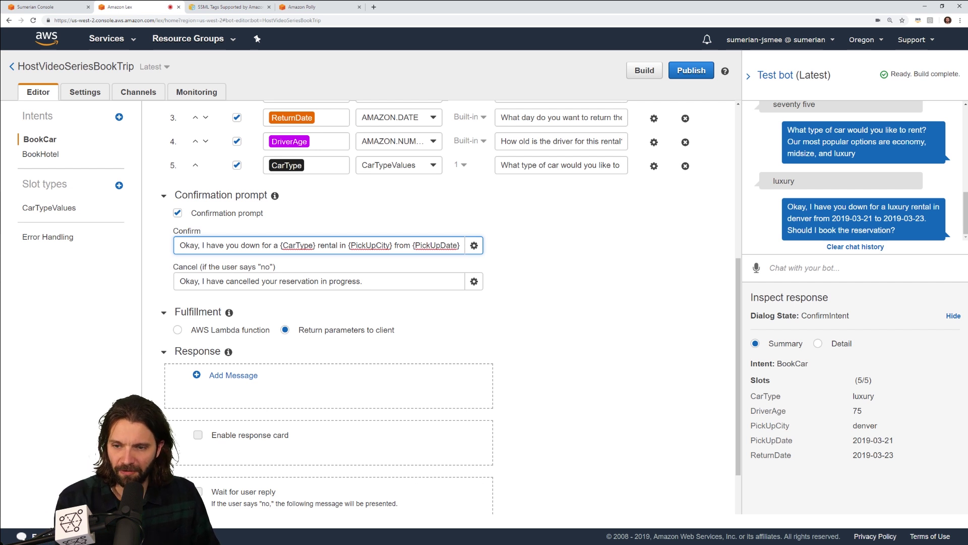
left_click(163, 196)
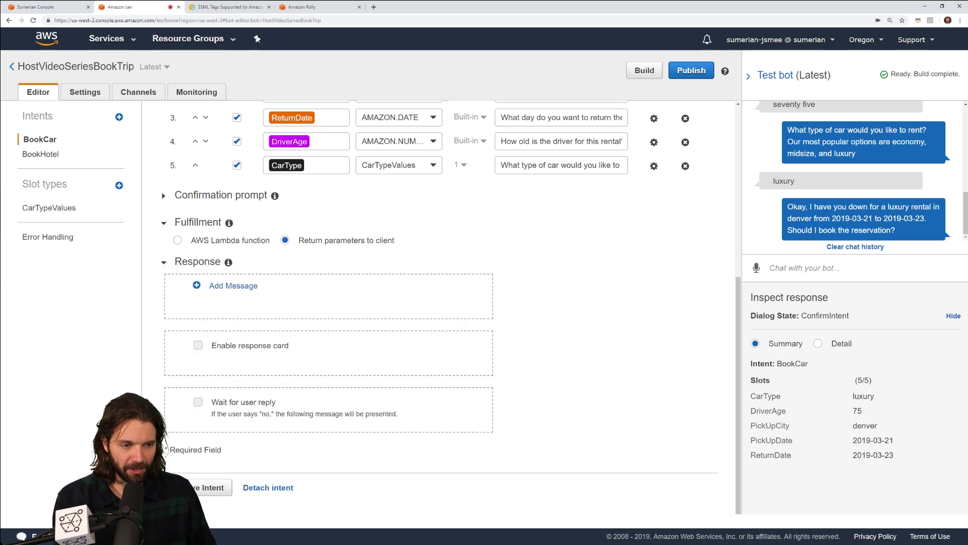
Copy the bot name HostVideoSeriesBookTrip from Amazon Lex into the bot Name of Maya Hoodie's Dialogue component in the Sumerian console
scroll(852, 171, "up", 10)
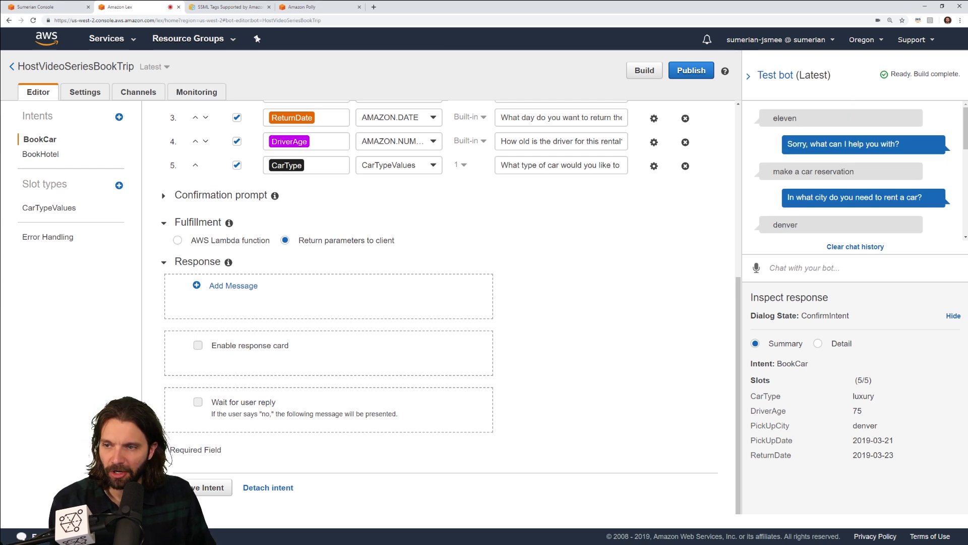
left_click_drag(135, 67, 17, 66)
key("ctrl+c")
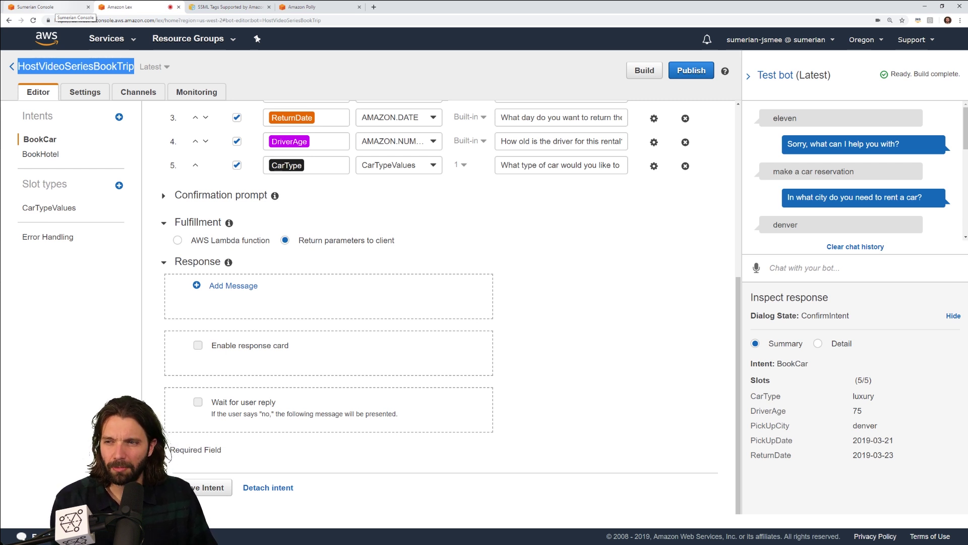
left_click(35, 6)
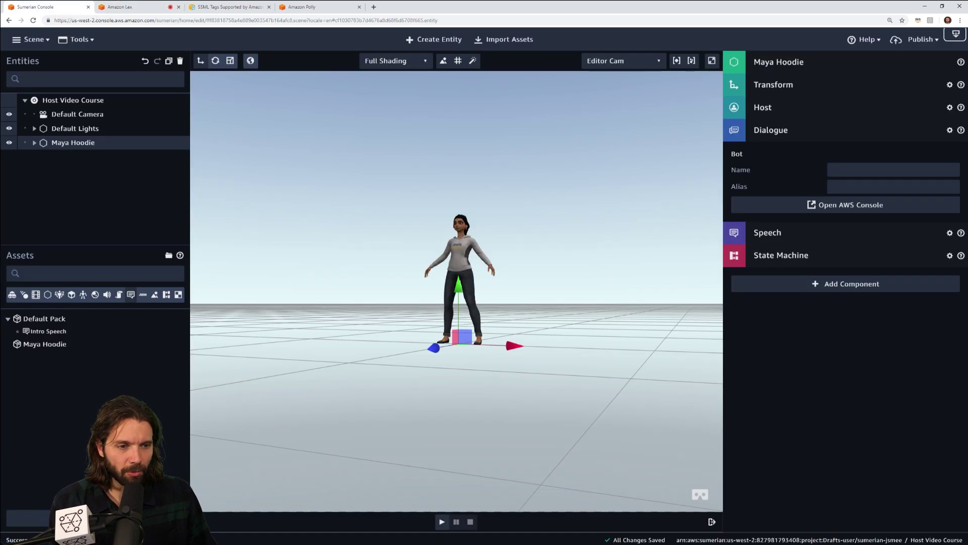
left_click(893, 170)
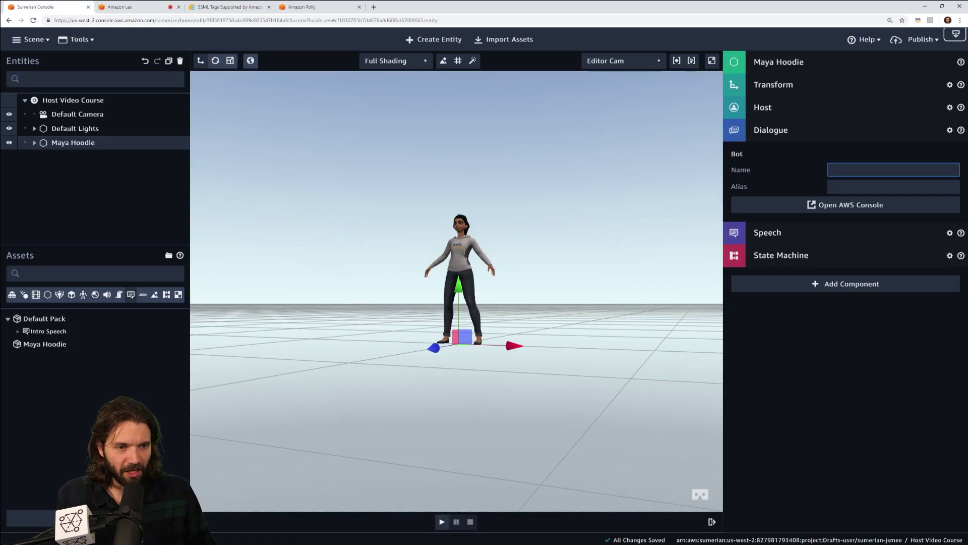
key("ctrl+v")
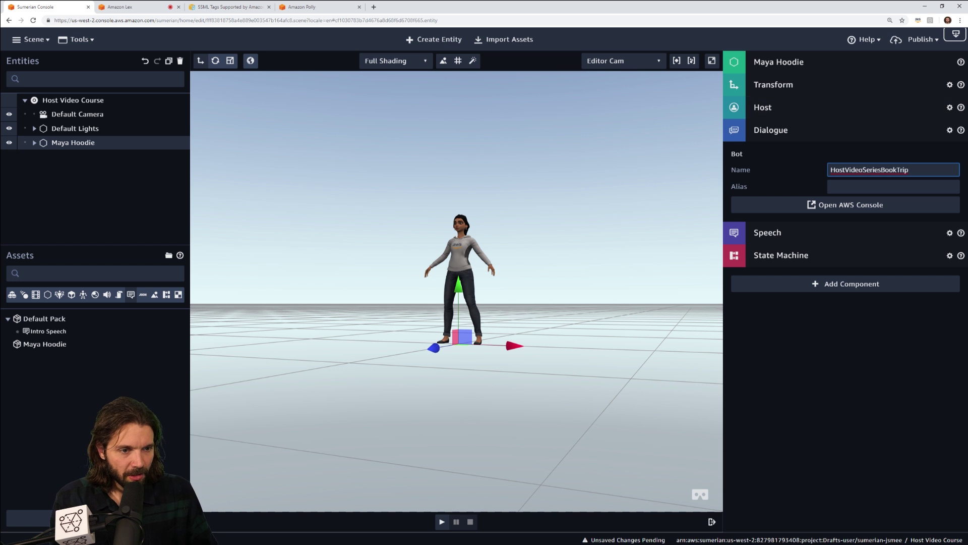
left_click(893, 187)
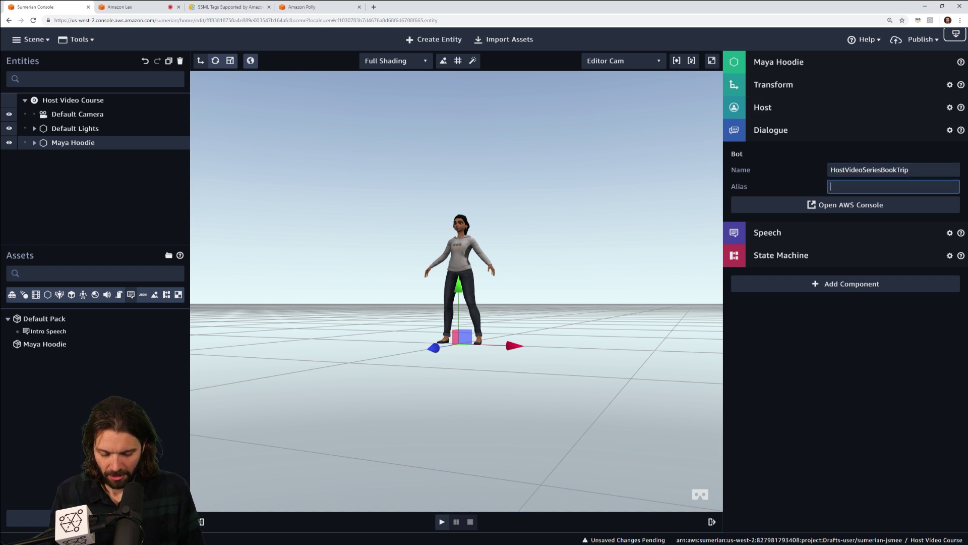
type("Test")
key("BackSpace")
key("BackSpace")
key("BackSpace")
key("BackSpace")
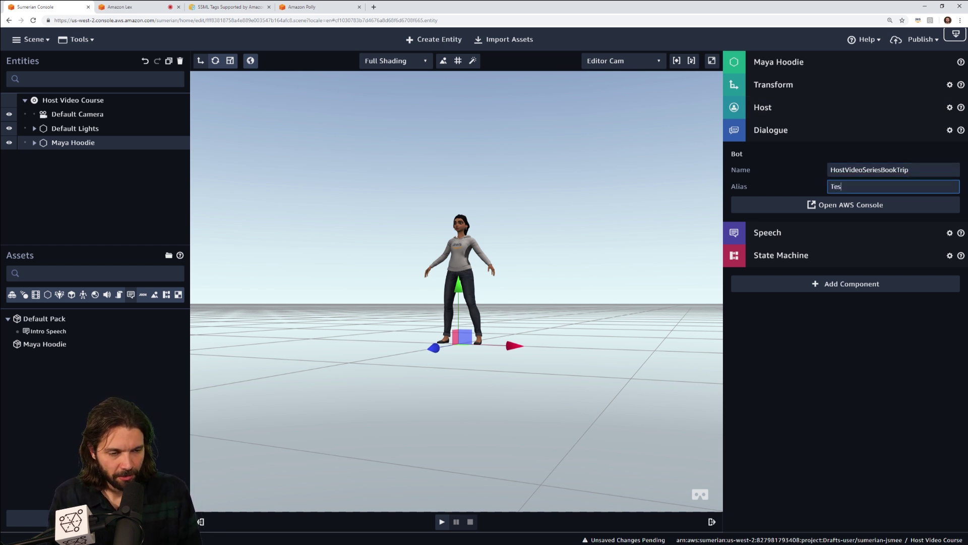
Set the Dialogue bot's alias to $LATEST and collapse the Dialogue component
type("$")
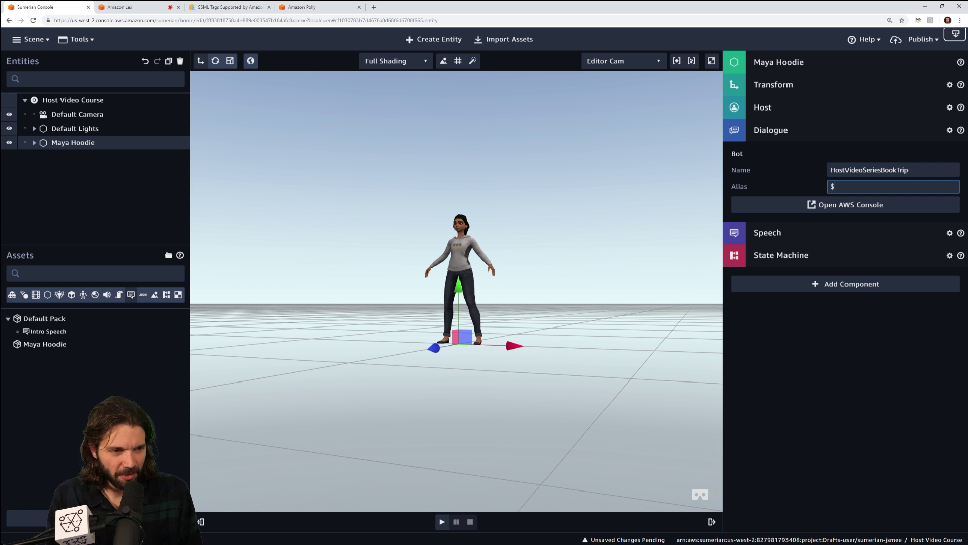
type("LATEST")
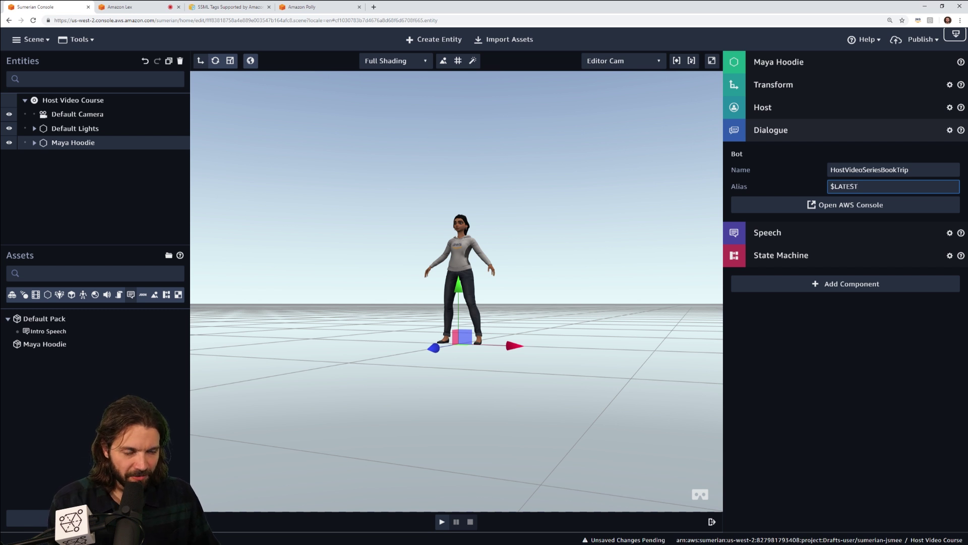
left_click(770, 130)
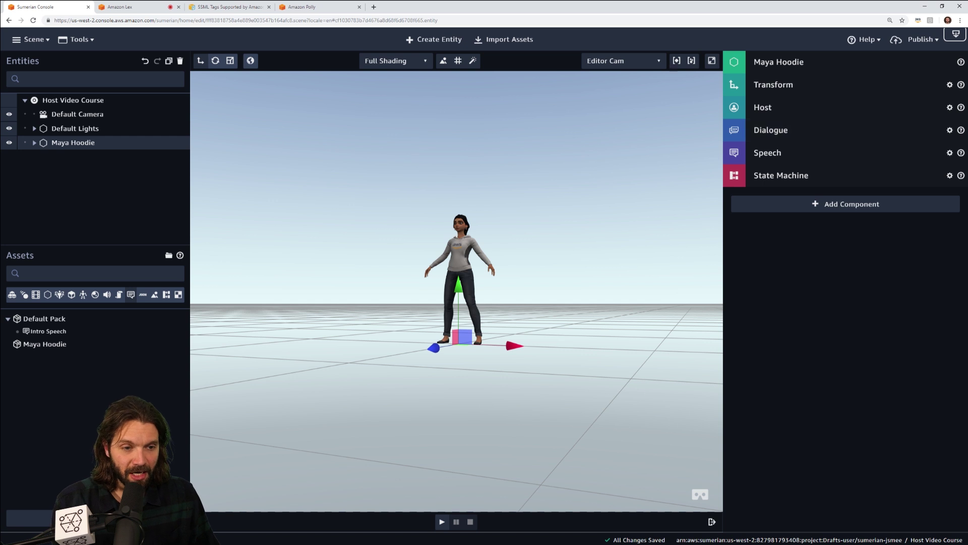
Add a new behavior to Maya Hoodie's State Machine component and name it Chat Behavior
right_click_drag(453, 212, 437, 274)
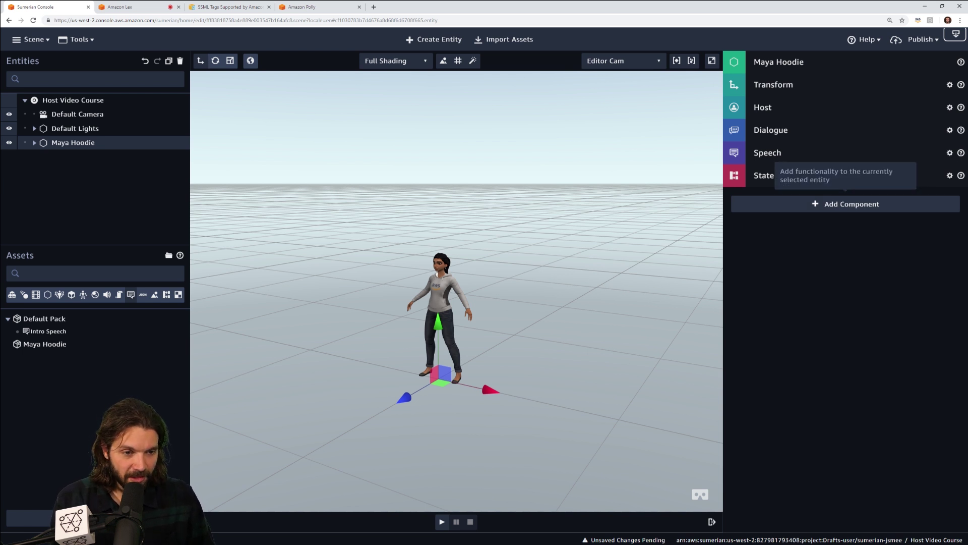
left_click(848, 204)
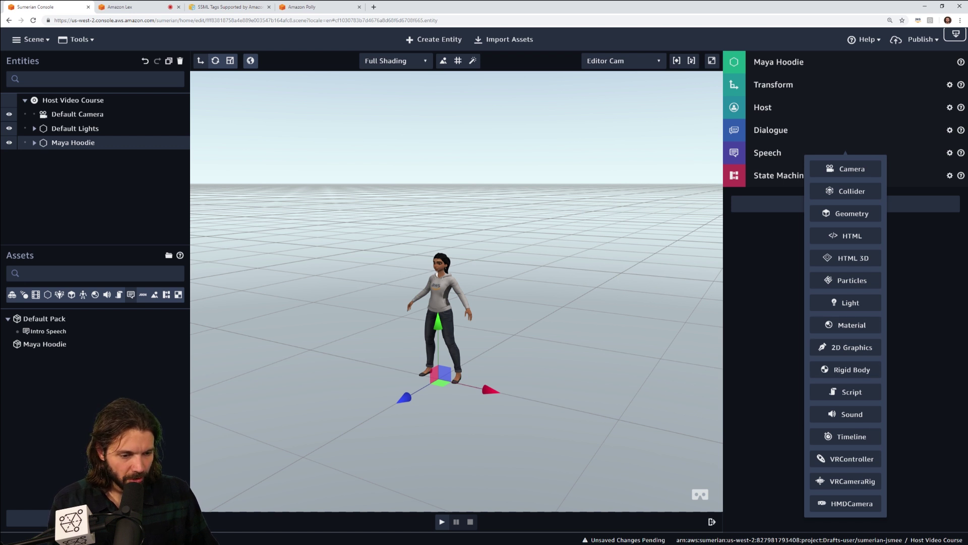
left_click(846, 108)
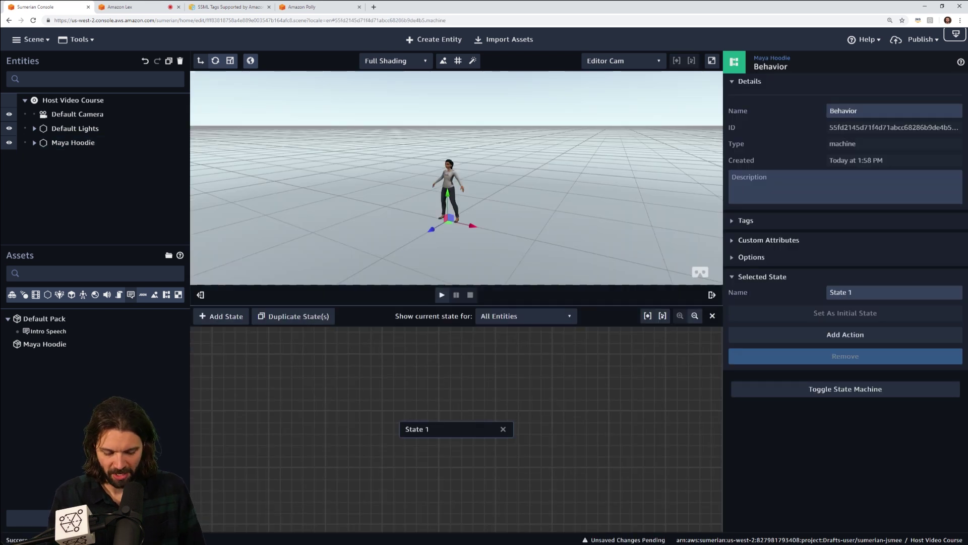
type("Chat")
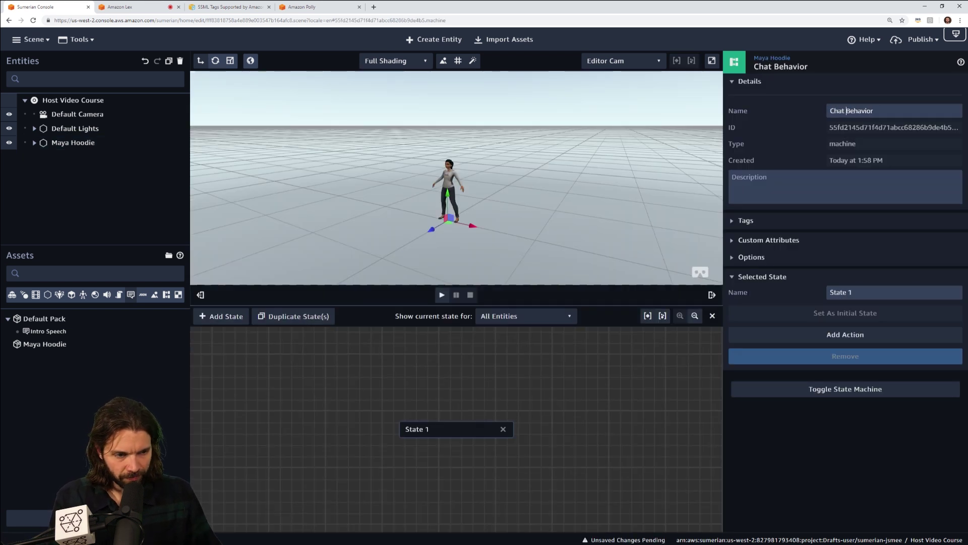
Make room on the graph, name the initial state "aws sdk" and add the AWS SDK Ready action to it
left_click(200, 295)
left_click_drag(267, 429, 209, 429)
left_click_drag(863, 292, 812, 294)
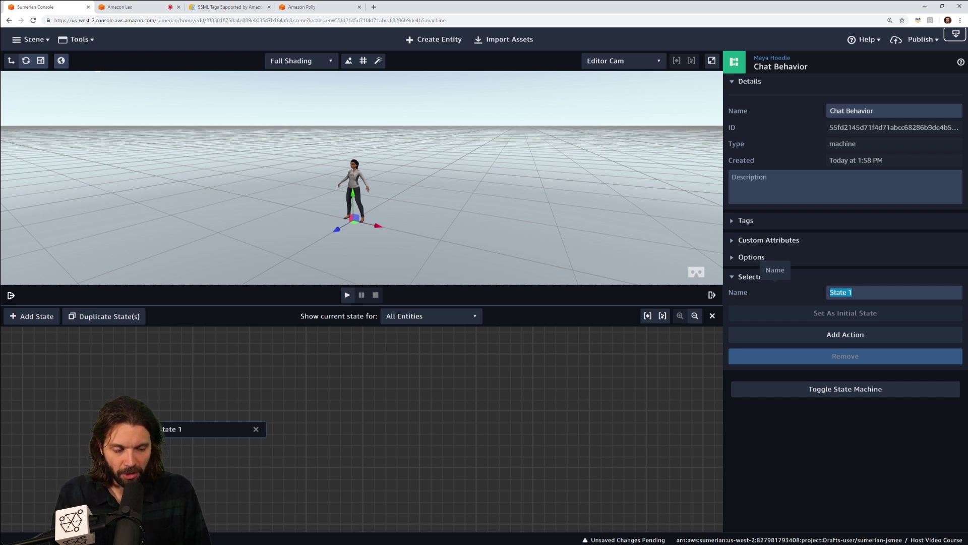
type("aws")
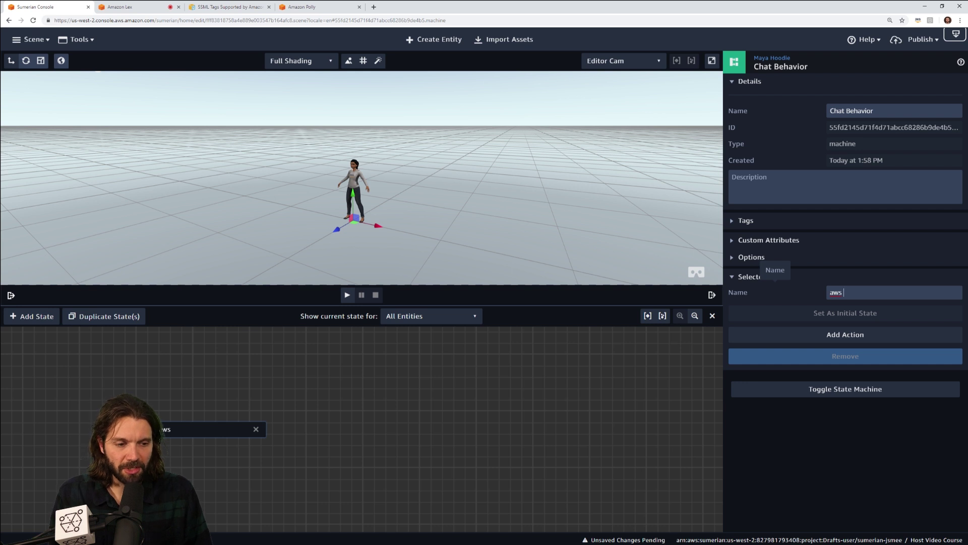
type(" sdk")
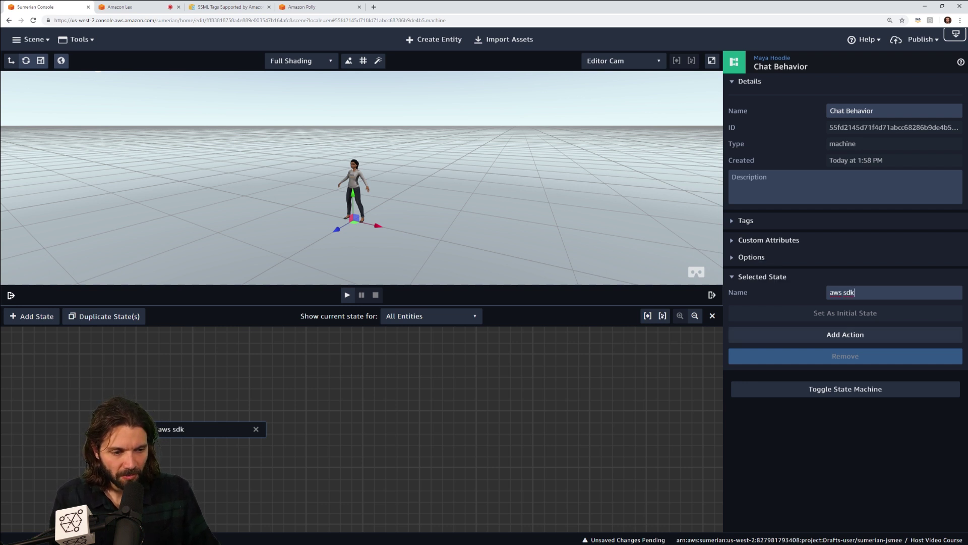
left_click(845, 335)
type("aws")
key("Return")
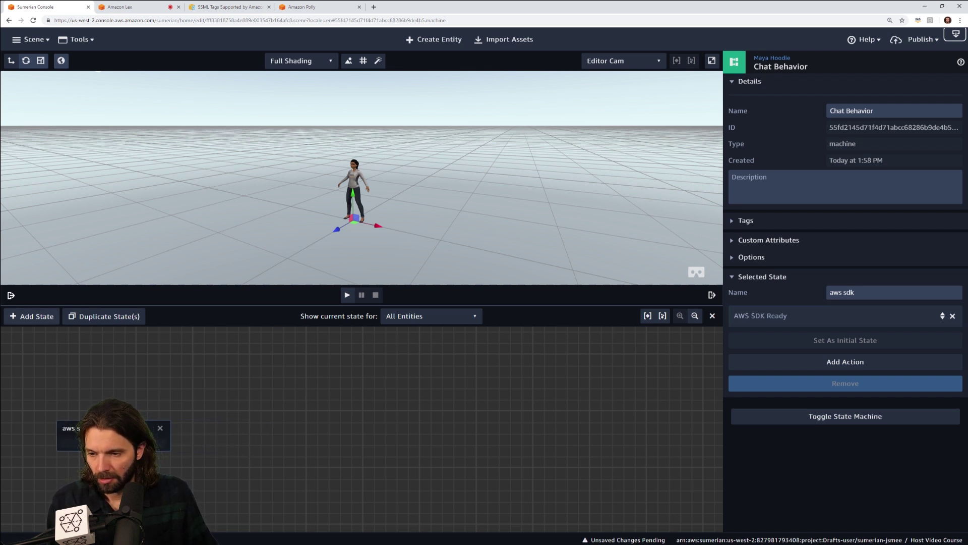
Add a second state, place it above and to the right of the aws sdk state, and name it "Key down"
left_click(32, 315)
left_click_drag(343, 429, 235, 389)
triple_click(840, 292)
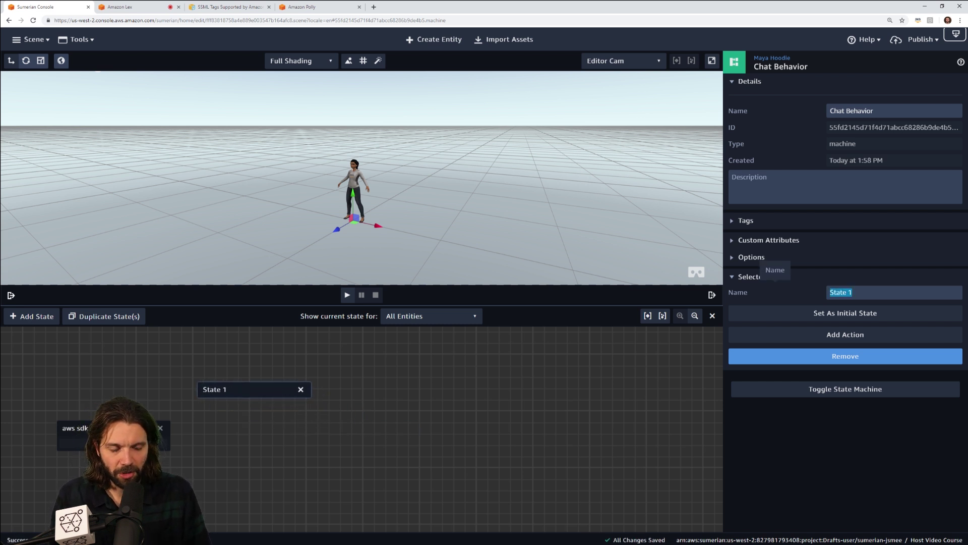
type("Key down")
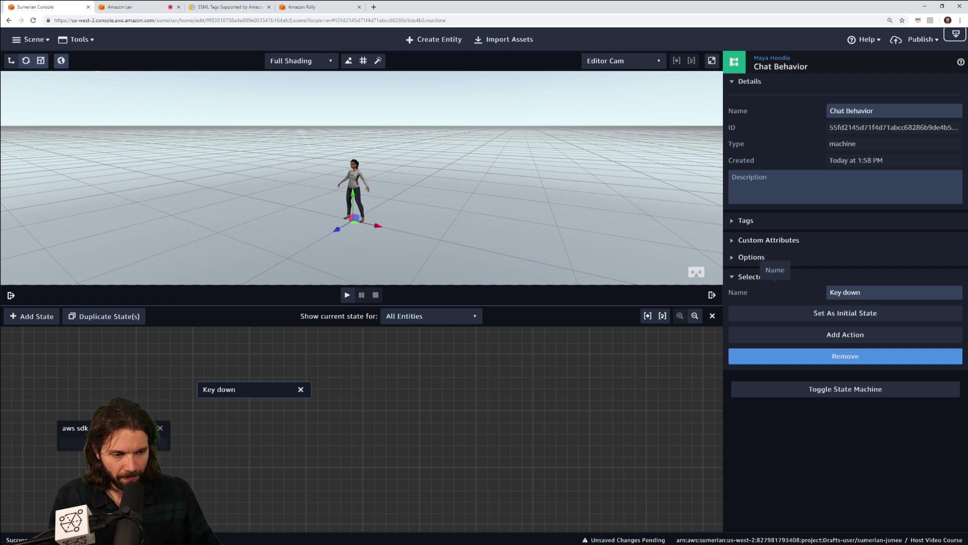
Give the Key down state a Key Down action that listens for Space, and shift the state slightly up and left
left_click(846, 335)
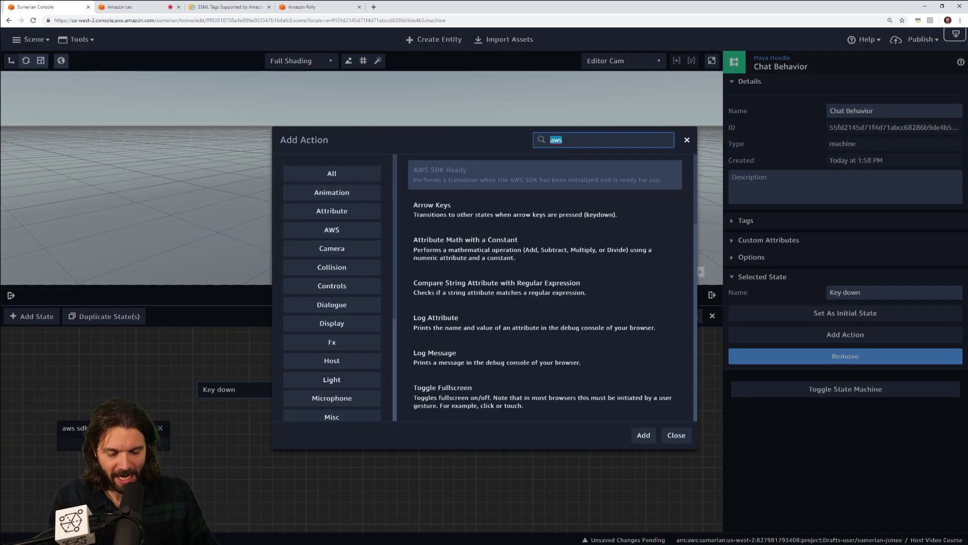
type("key")
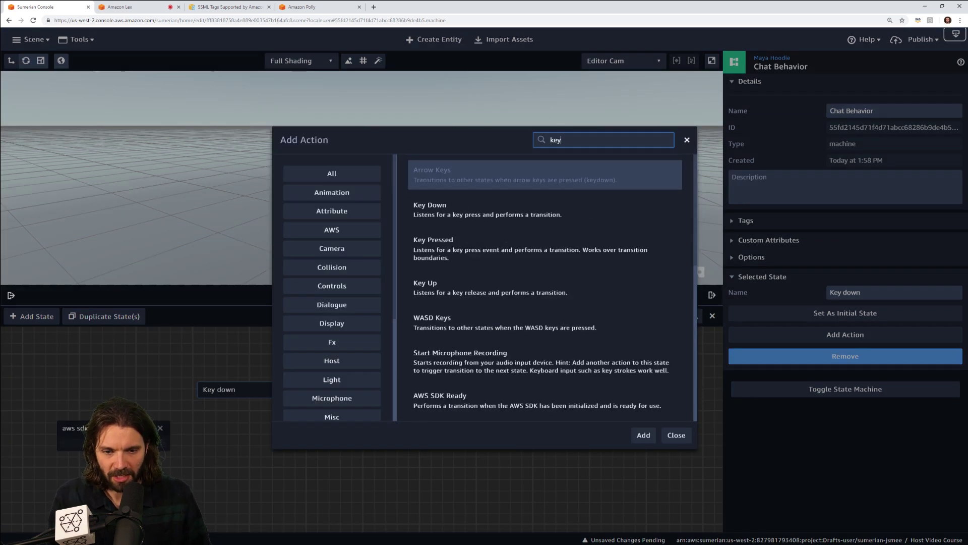
key("Down")
key("Return")
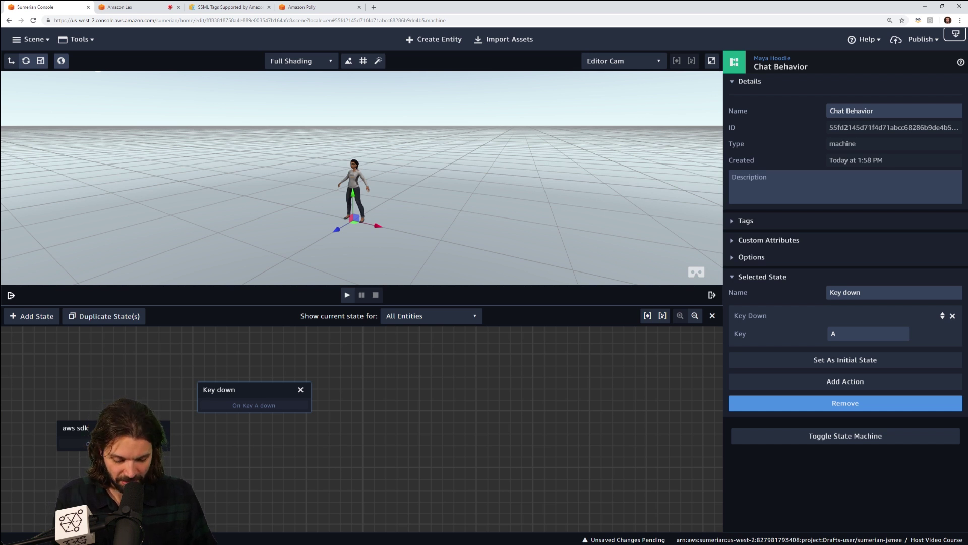
left_click(835, 334)
key("space")
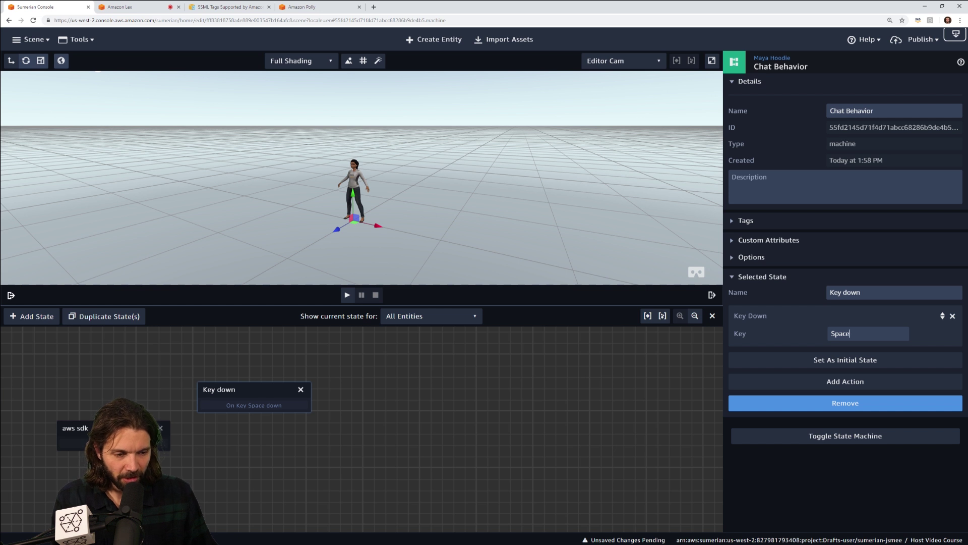
left_click_drag(254, 390, 237, 381)
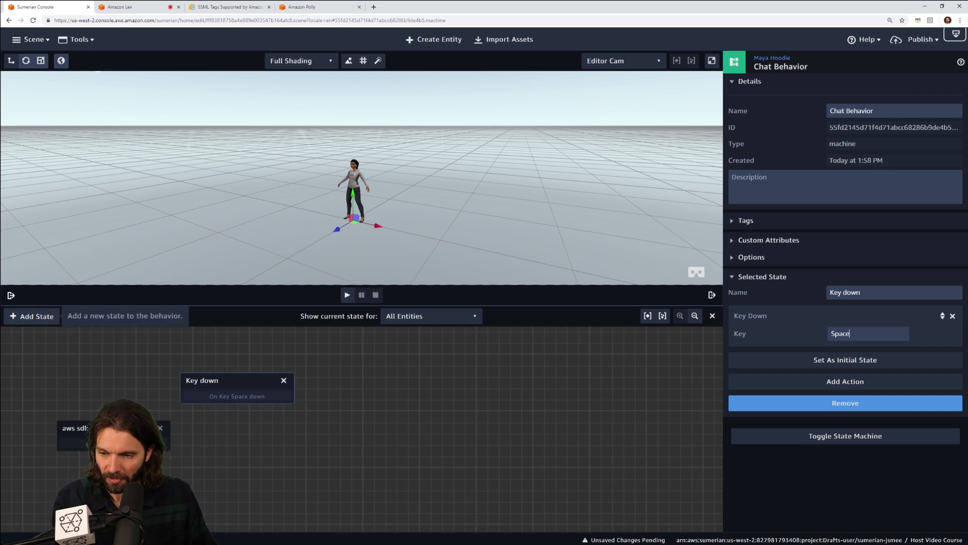
Add a third state, place it to the right of the Key down state, and name it "Start recording"
left_click(32, 316)
left_click_drag(343, 429, 359, 363)
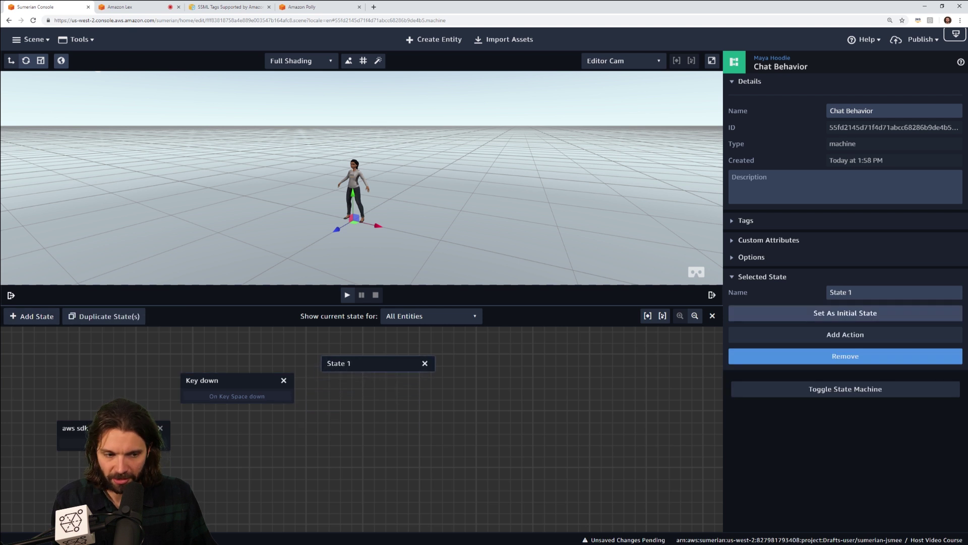
double_click(850, 292)
key("ctrl+a")
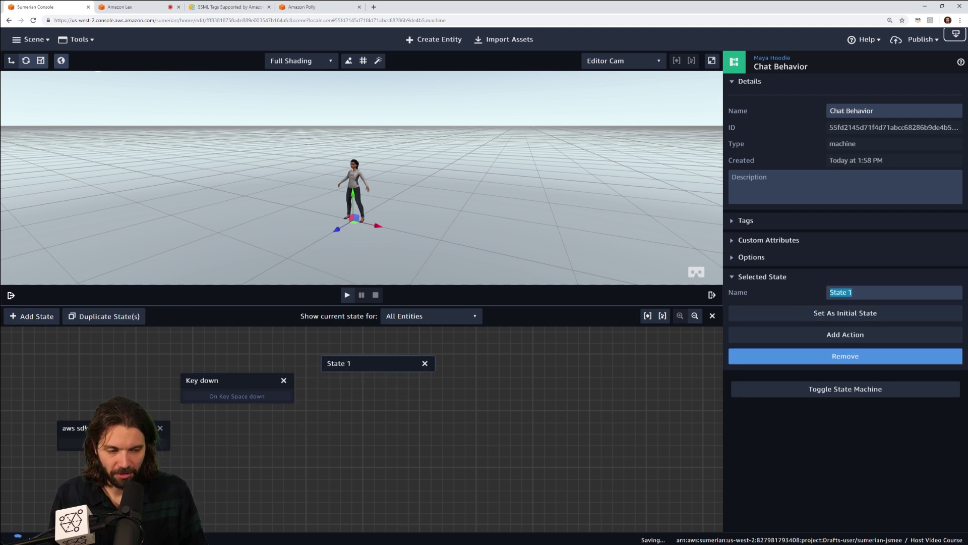
type("Start recording")
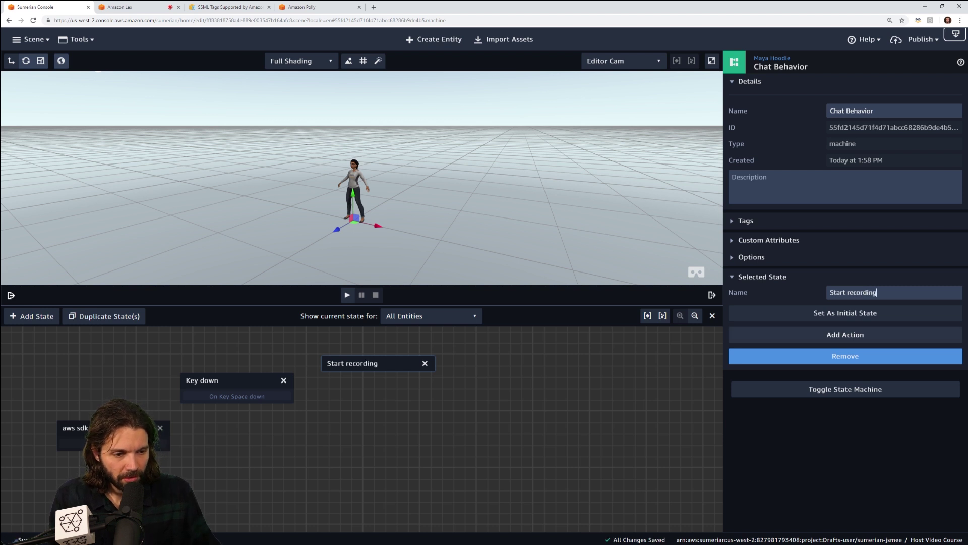
Add the Start Microphone Recording action and a Key Up action listening for Space to the Start recording state
left_click(846, 334)
type("start")
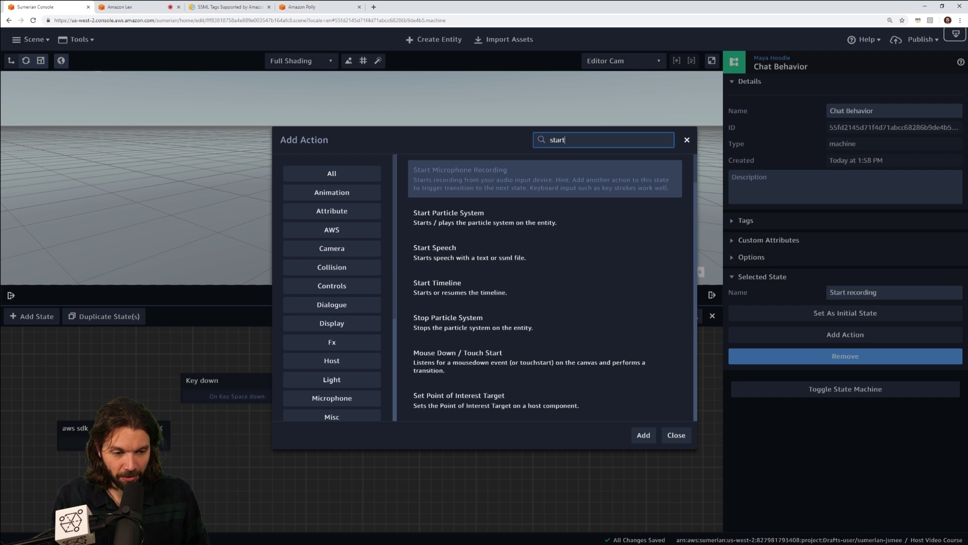
key("Return")
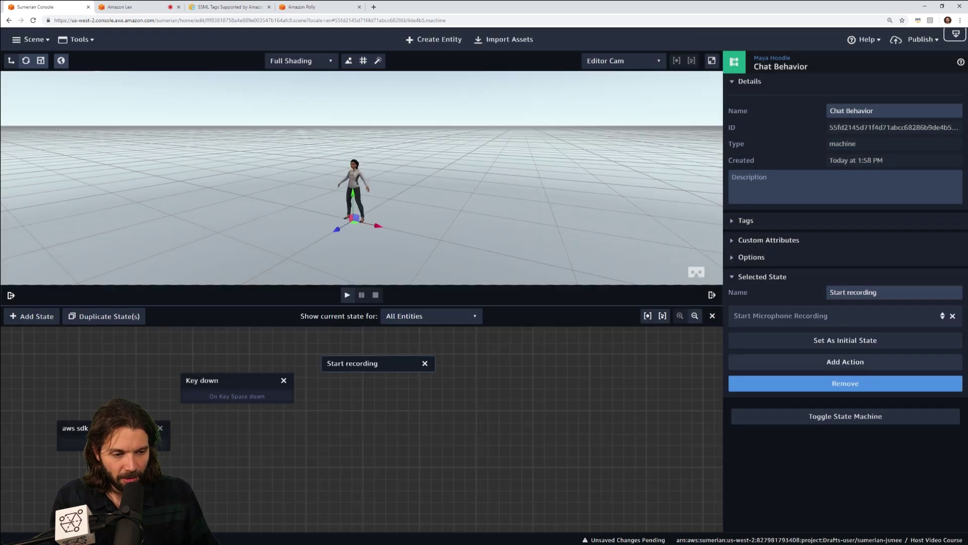
key("Return")
type("k")
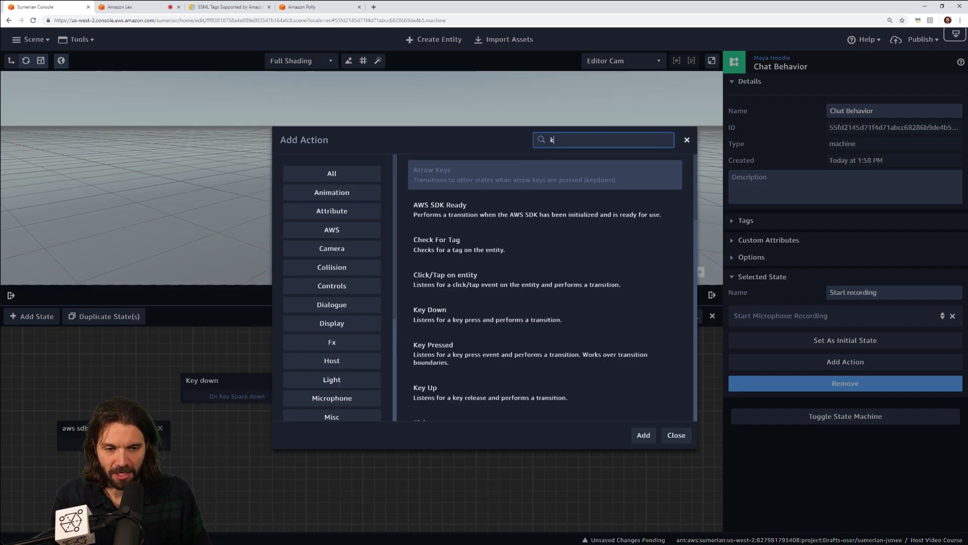
type("ey up")
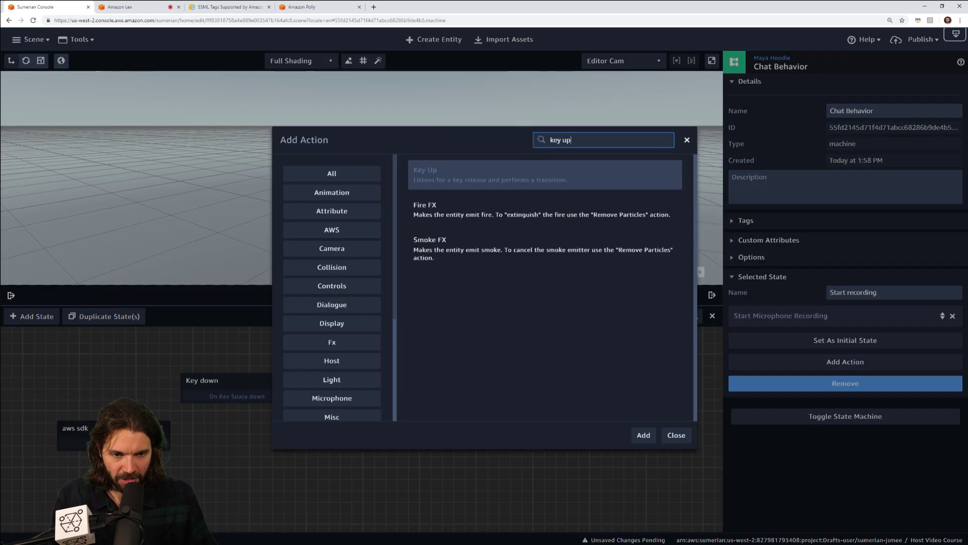
left_click(644, 435)
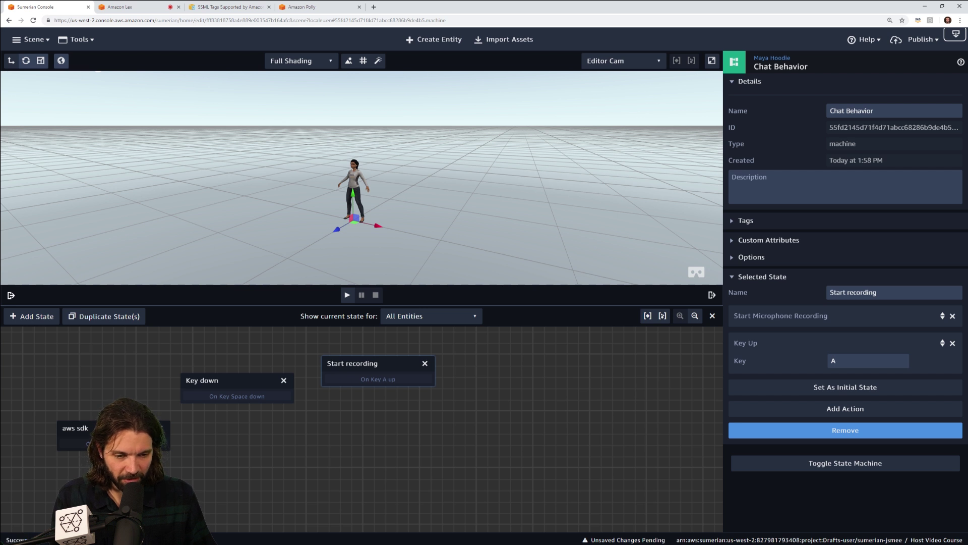
key("space")
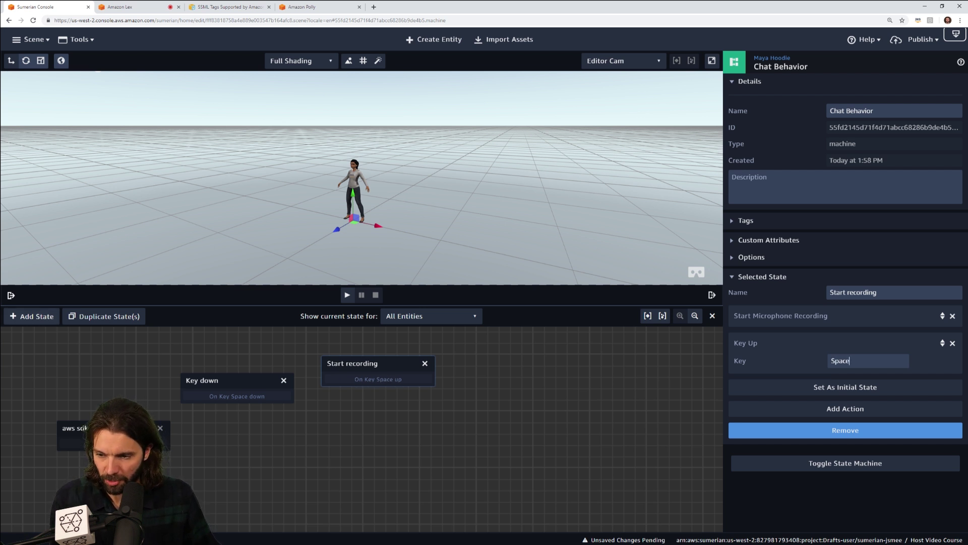
Add a fourth state, place it to the right of the Start recording state, and name it "Stop recording"
left_click(32, 316)
left_click_drag(353, 429, 537, 392)
left_click_drag(853, 293, 829, 293)
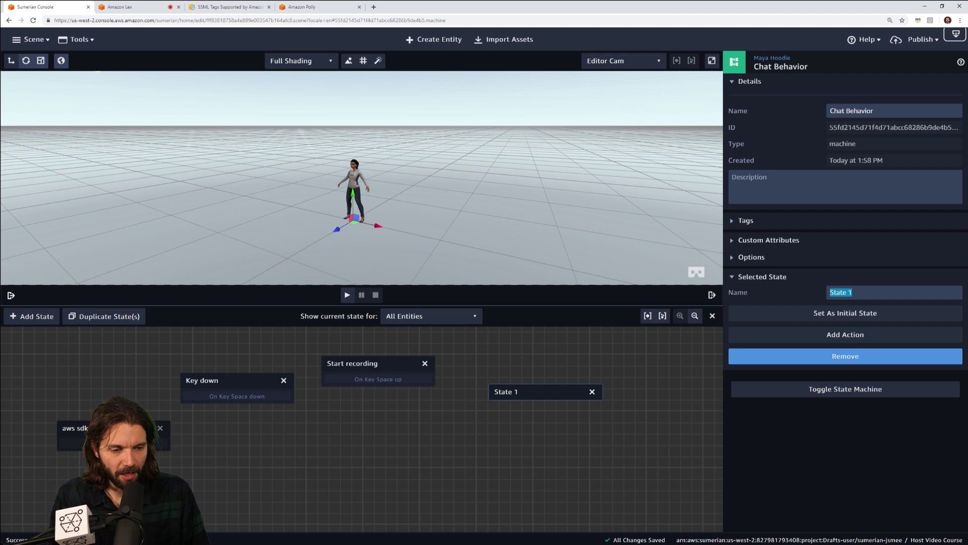
type("Stop")
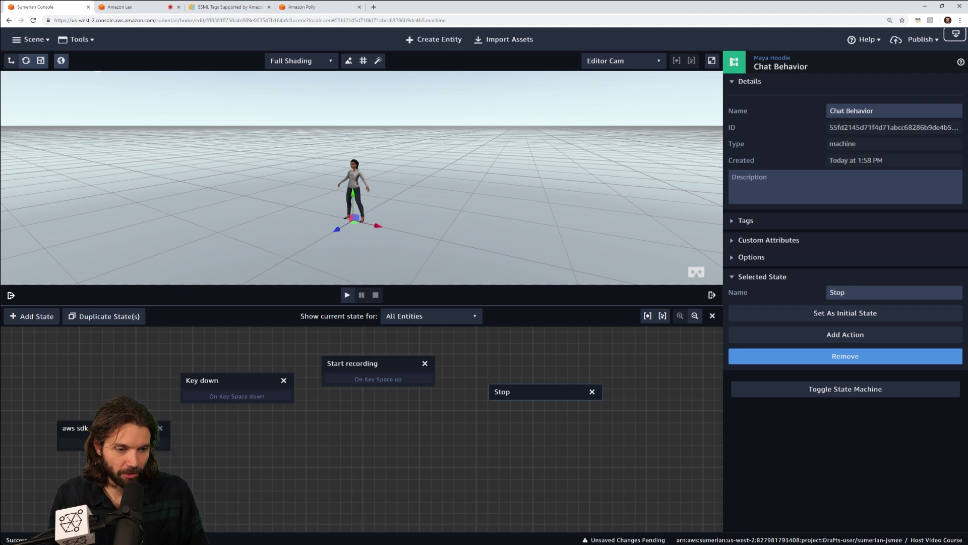
type(" recording")
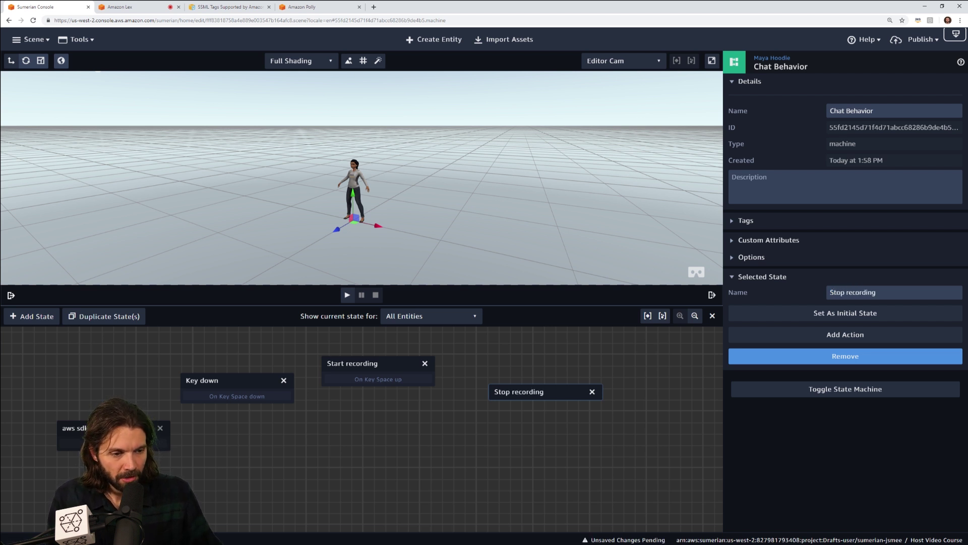
Give the Stop recording state a Stop Microphone Recording action, and shift the state slightly up and left
left_click(846, 335)
type("stop")
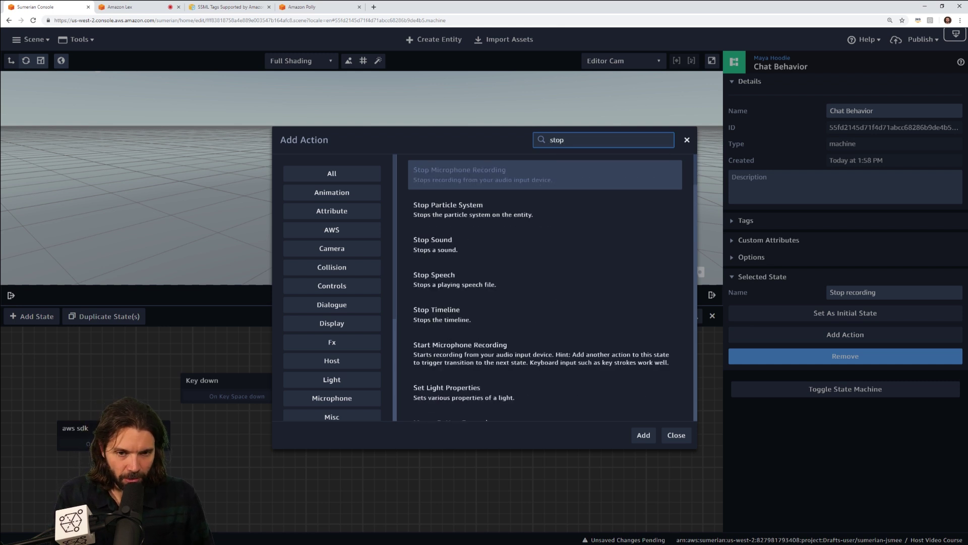
key("Return")
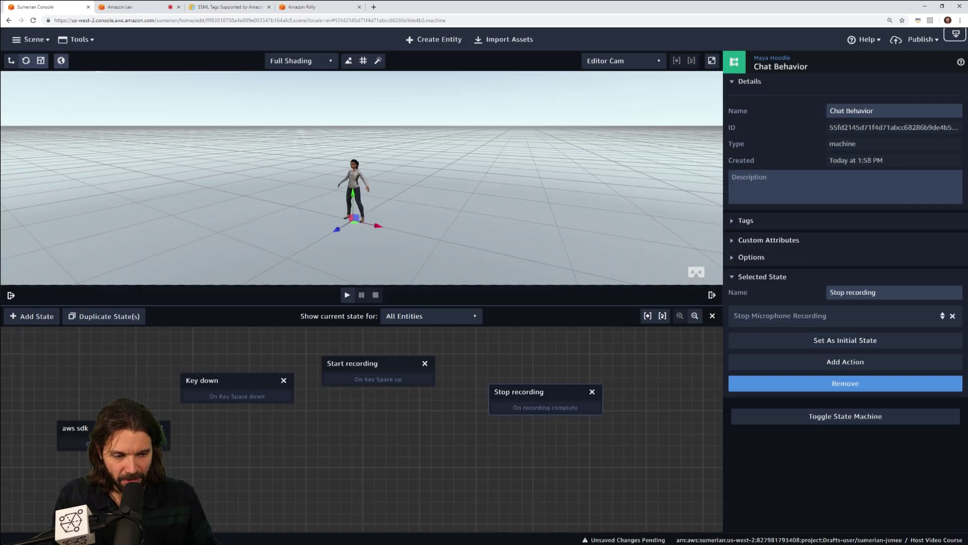
left_click_drag(499, 387, 495, 380)
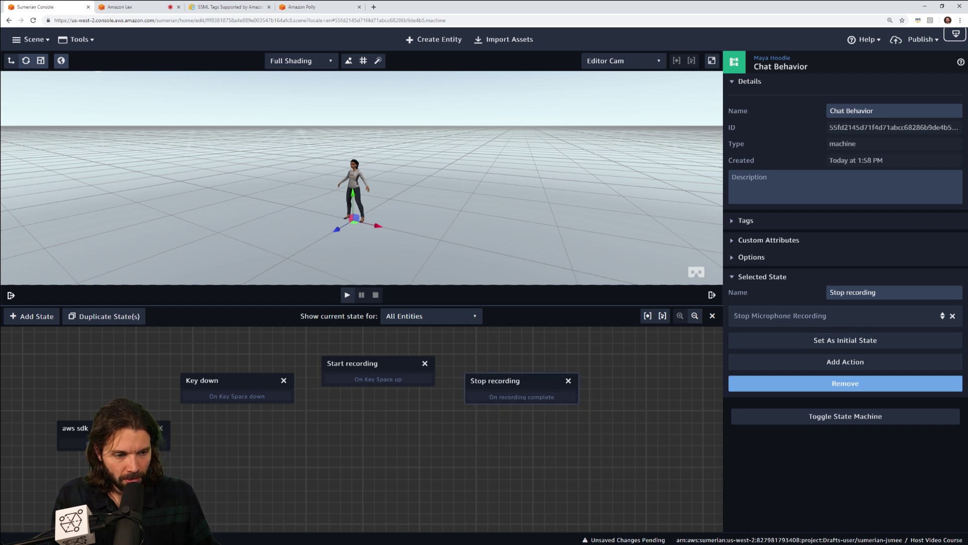
Add a fifth state, place it below the Stop recording state, and name it "Process with Lex"
left_click(32, 317)
left_click_drag(353, 430, 569, 448)
triple_click(857, 293)
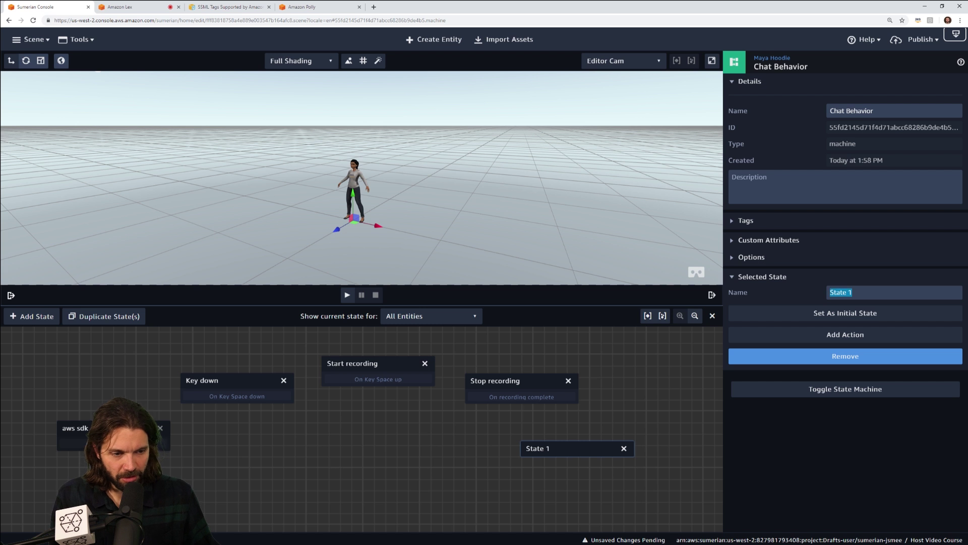
type("Process with Lex")
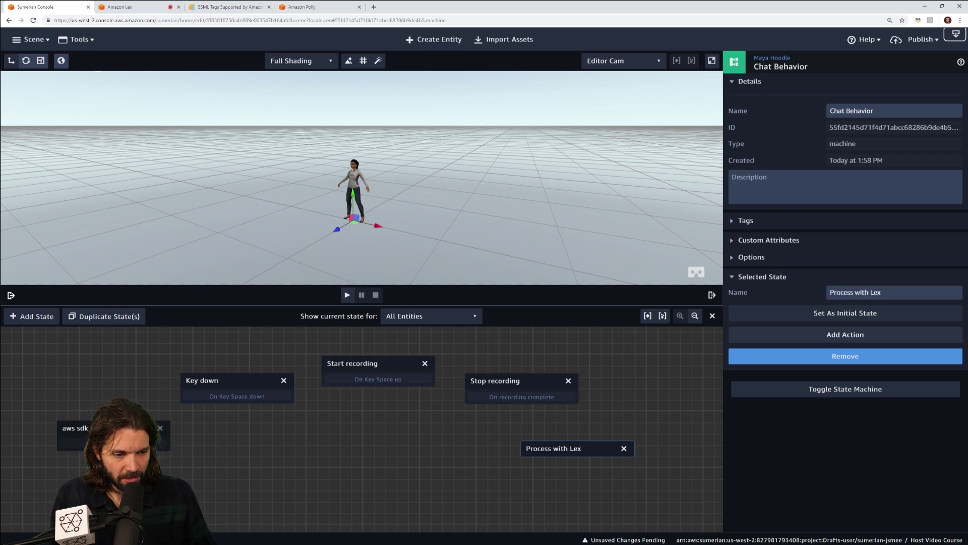
Give the Process with Lex state a Send Audio Input to Dialogue Bot action, and shift the state slightly left
left_click(845, 335)
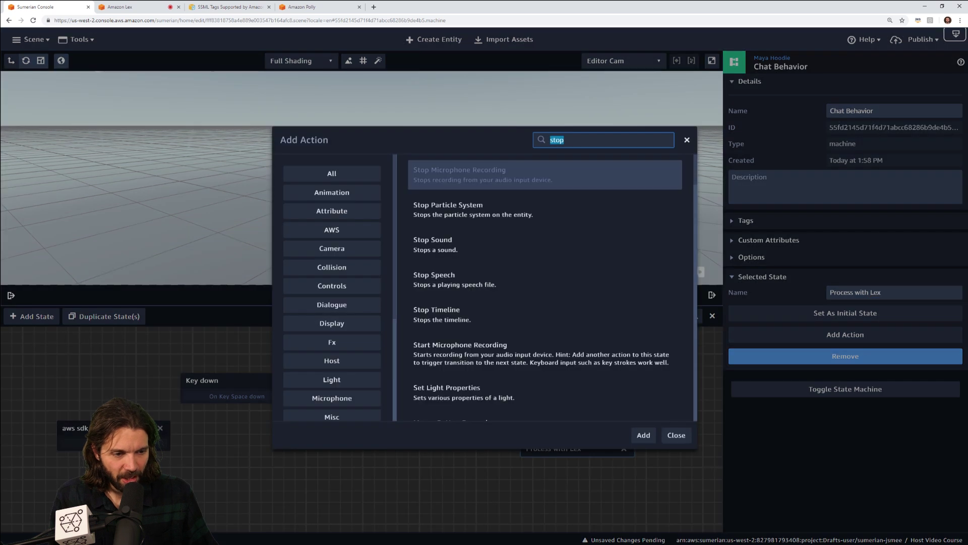
type("send")
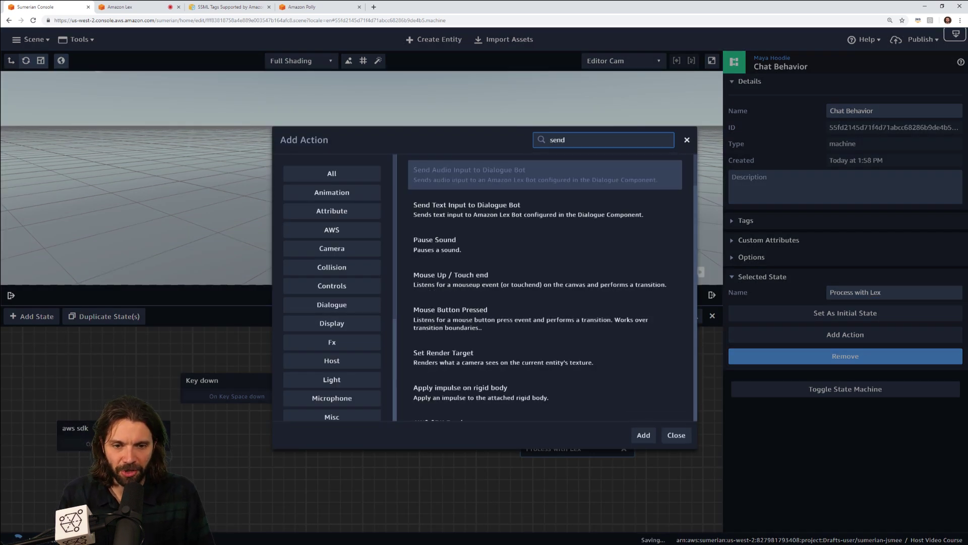
key("Return")
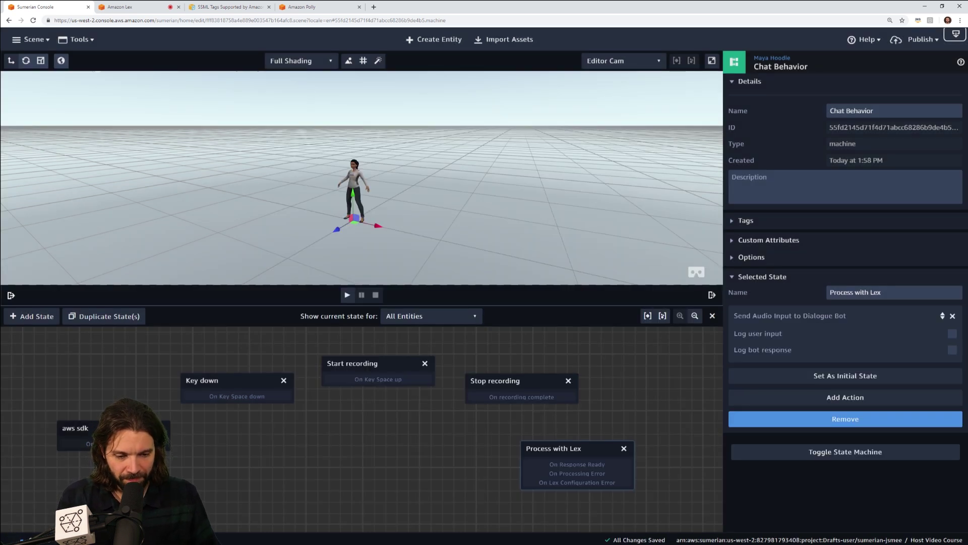
left_click_drag(577, 449, 553, 447)
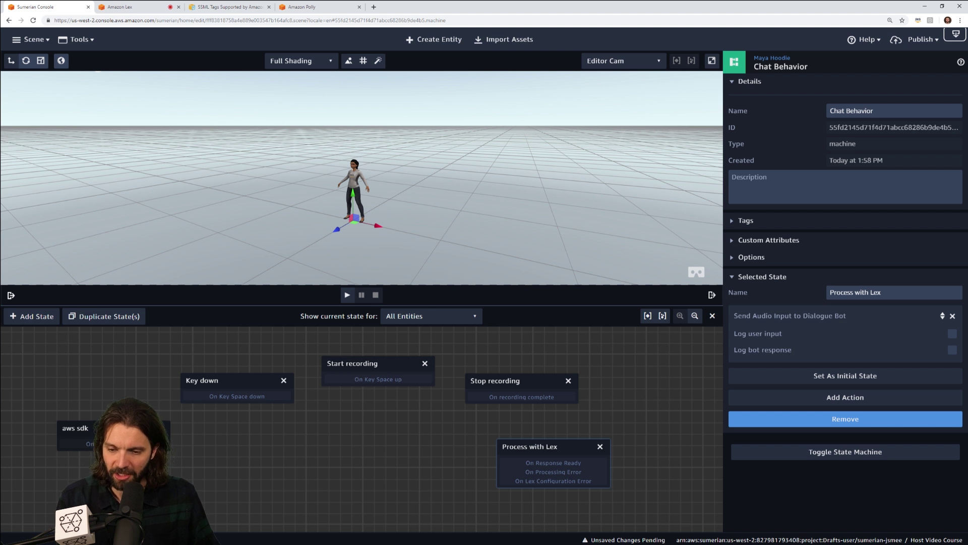
Rename the Key down state as "wait for Key down", and select the Start recording state to review its actions
left_click(227, 380)
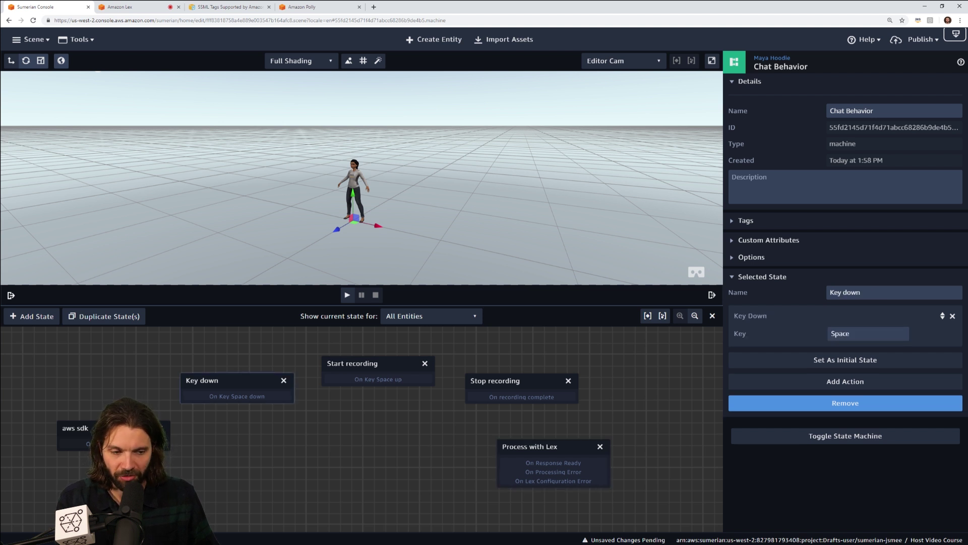
type("wait for")
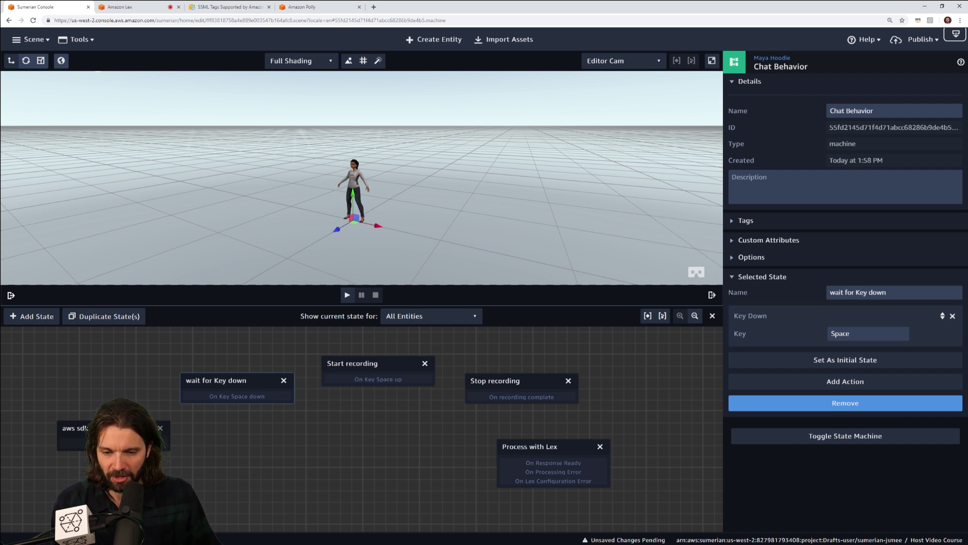
left_click(353, 364)
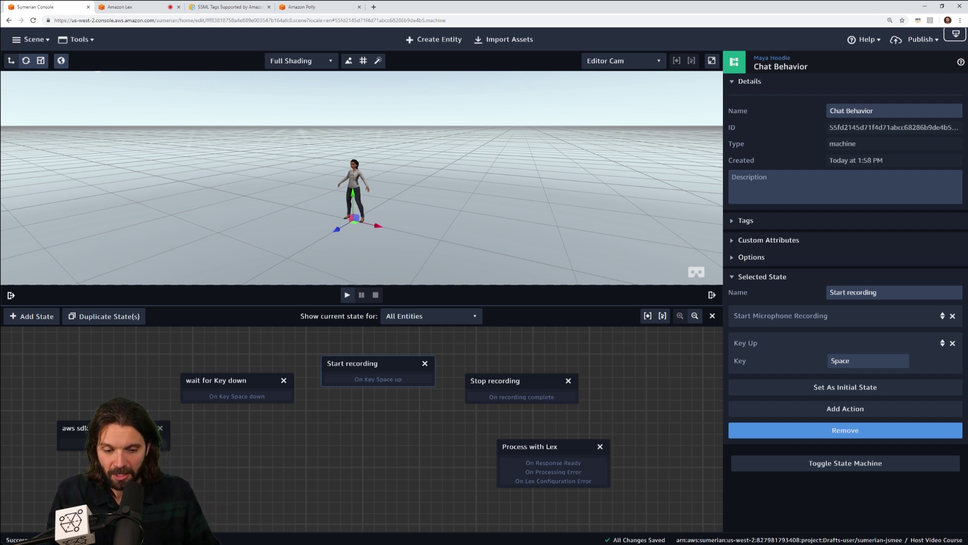
Add a sixth state, place it to the left of the Process with Lex state, and name it "start speech"
left_click(31, 316)
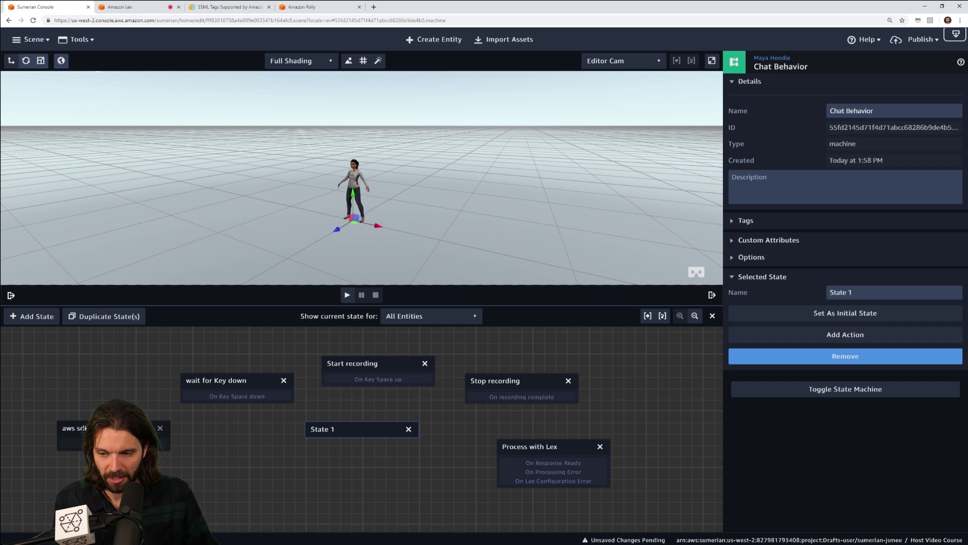
left_click_drag(343, 430, 367, 444)
left_click(858, 292)
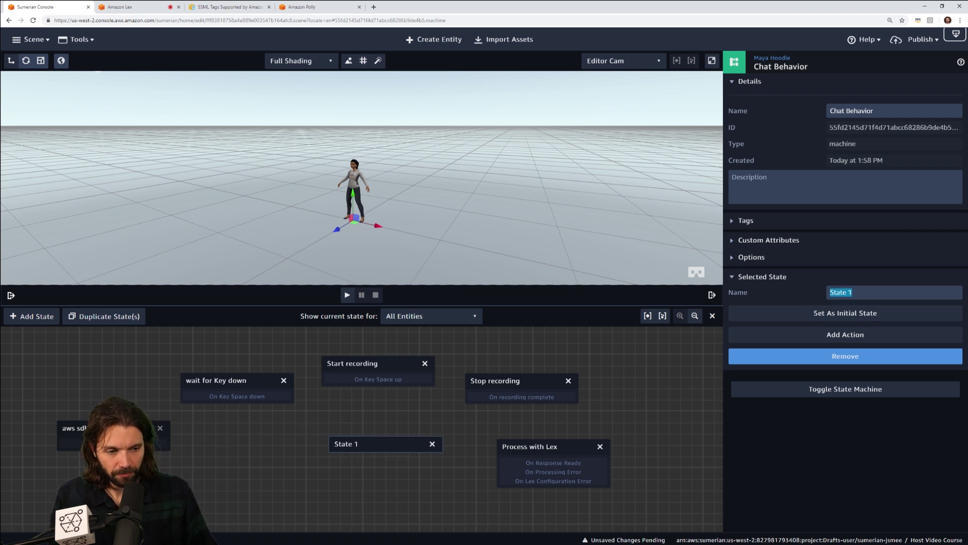
type("start spe")
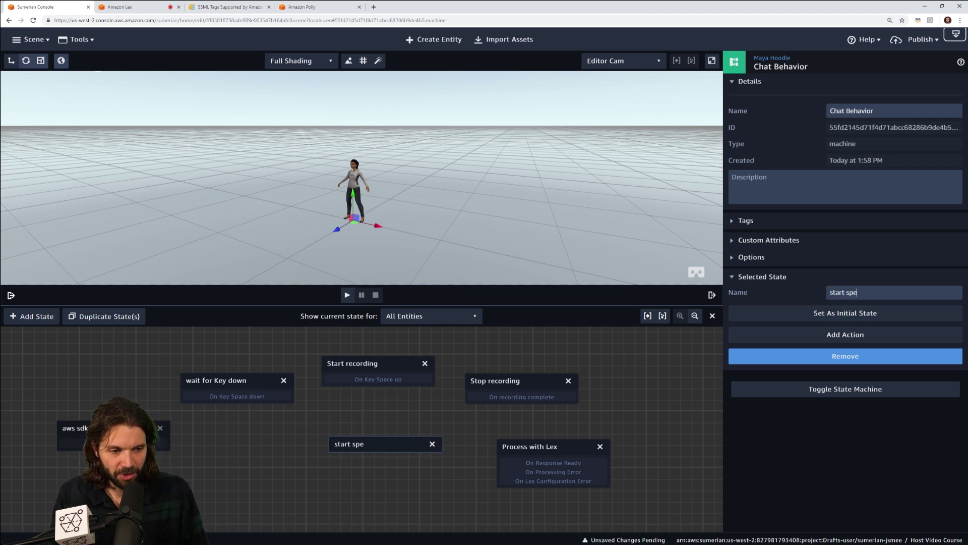
type("ech")
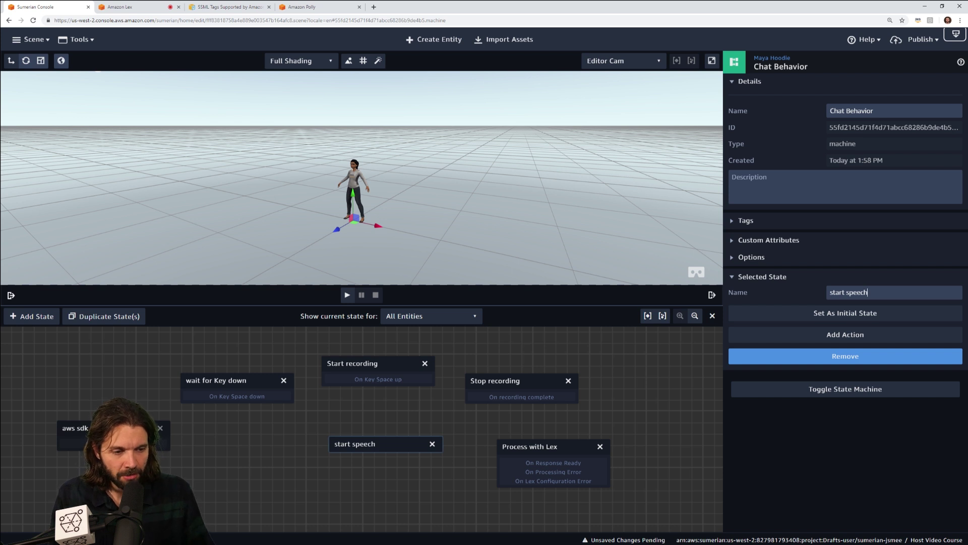
Give the start speech state a Start Speech action with Use Lex Response enabled and no speech file selected
left_click(845, 334)
type("sta")
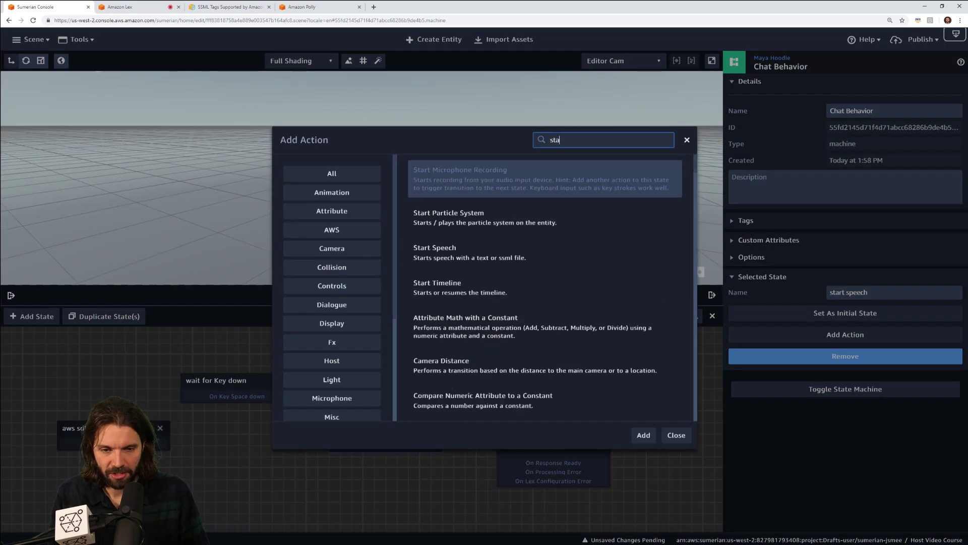
type("rt speech")
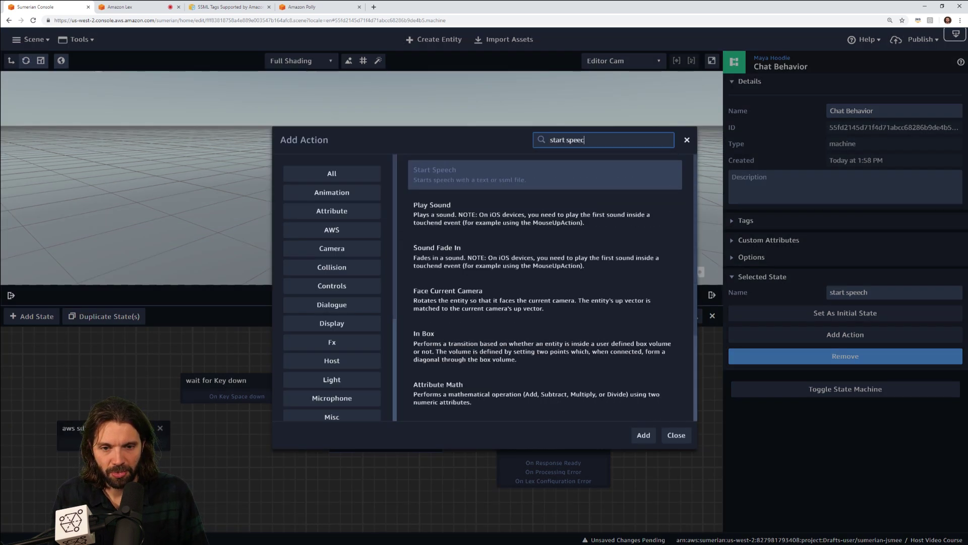
key("Return")
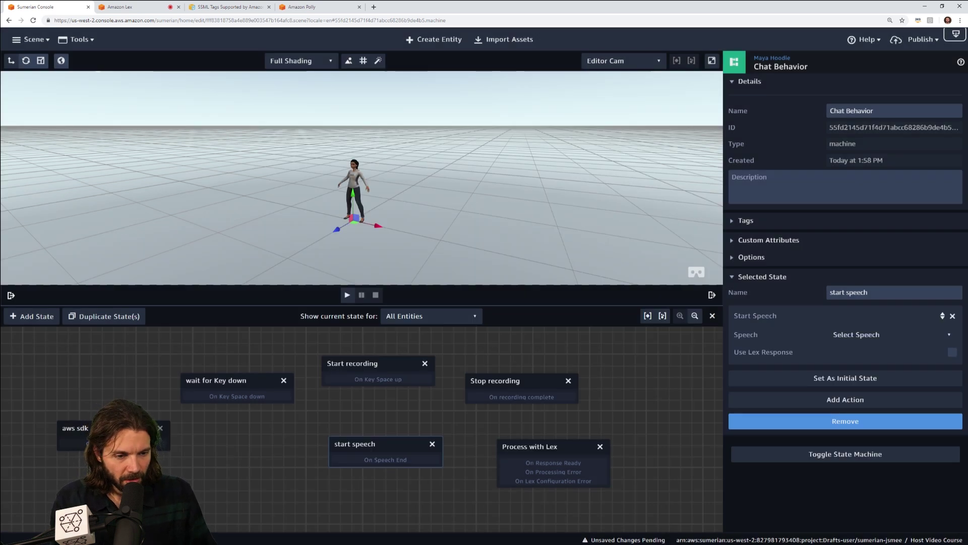
left_click(892, 335)
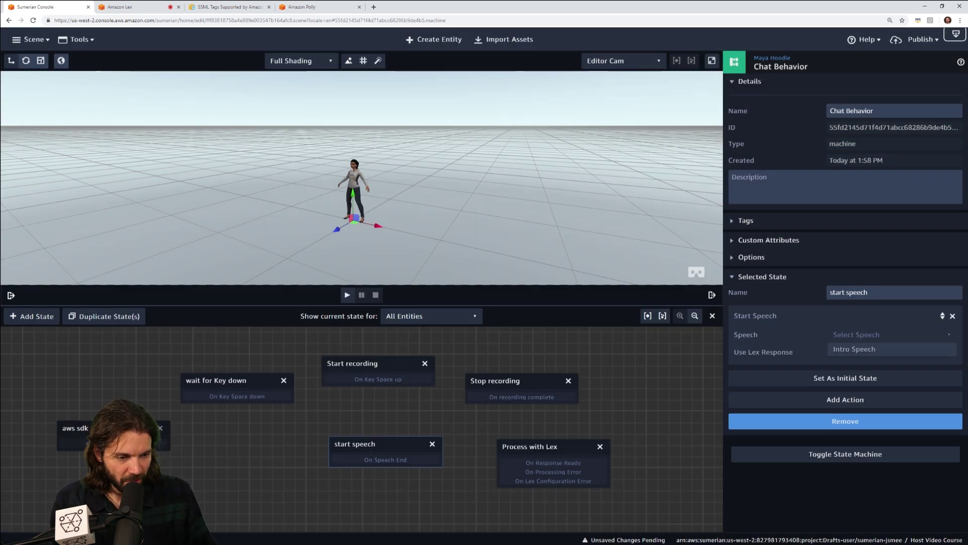
left_click(892, 335)
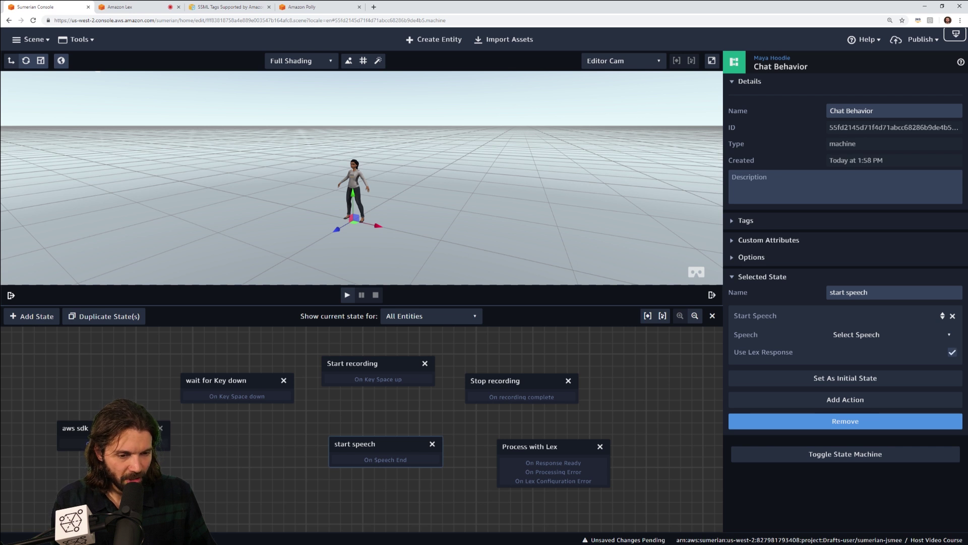
Shift the aws sdk state slightly left and chain transitions from aws sdk through wait for Key down, Start recording and Stop recording to Process with Lex
left_click_drag(118, 428, 104, 427)
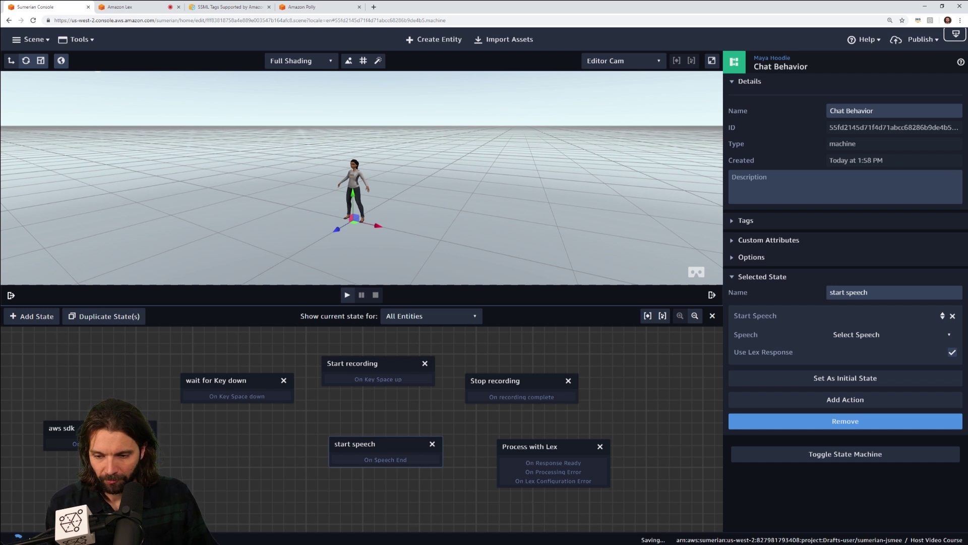
left_click_drag(101, 444, 321, 364)
left_click_drag(378, 379, 465, 380)
left_click_drag(525, 397, 525, 460)
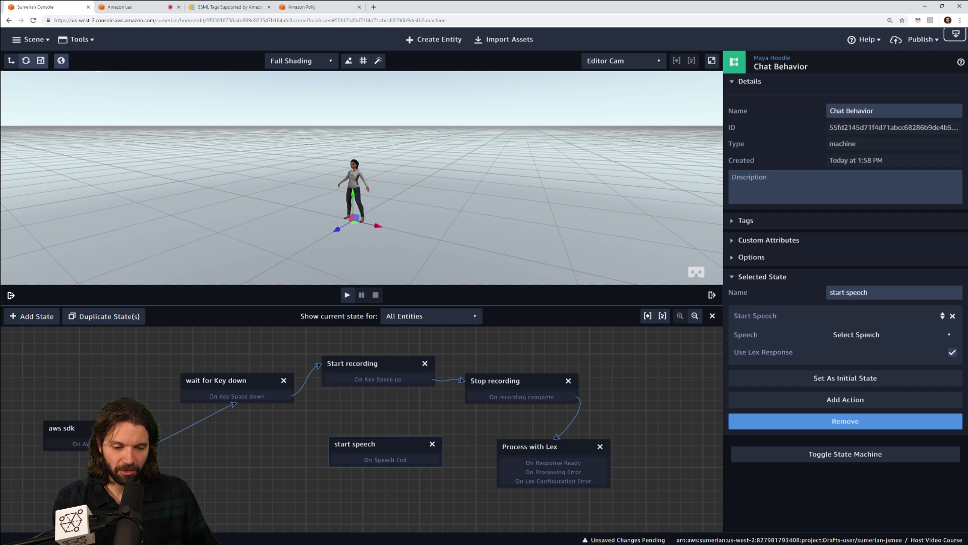
Link On Response Ready to start speech and On Speech End to wait for Key down, moving aws sdk left and start speech down
left_click_drag(554, 463, 377, 445)
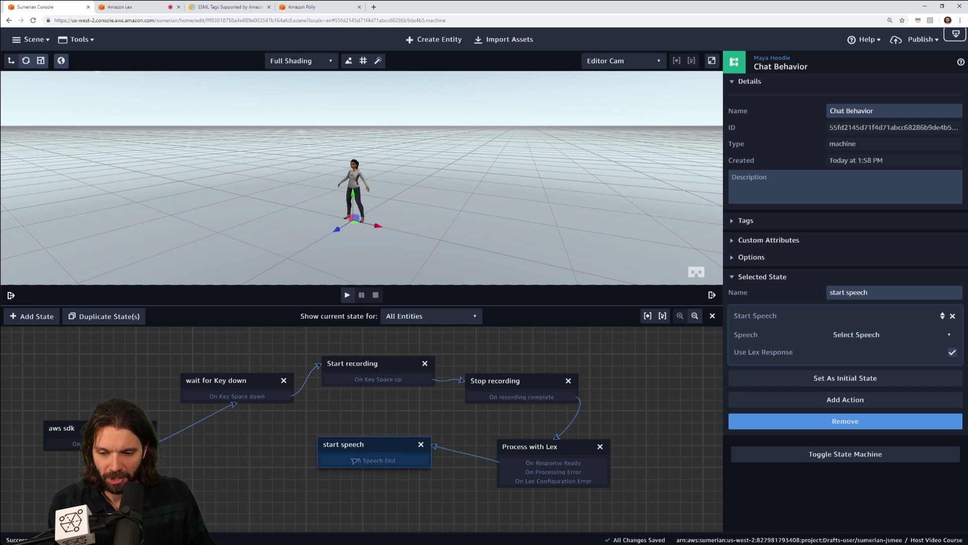
left_click_drag(354, 460, 238, 399)
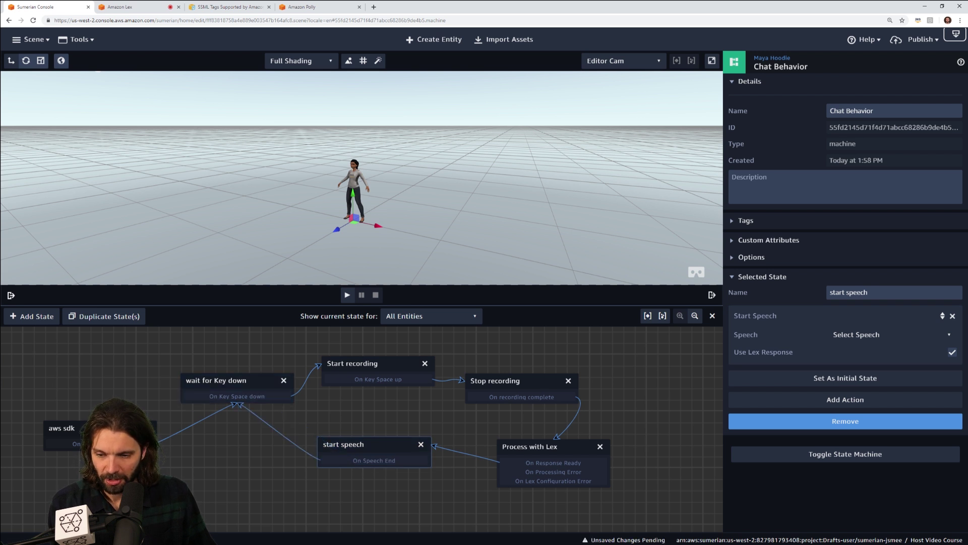
left_click_drag(116, 428, 100, 428)
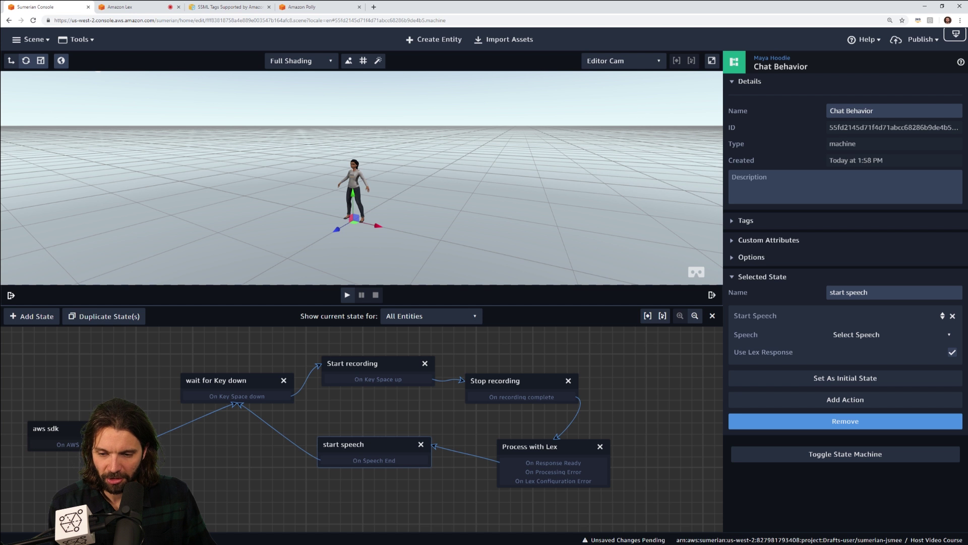
left_click_drag(353, 444, 345, 462)
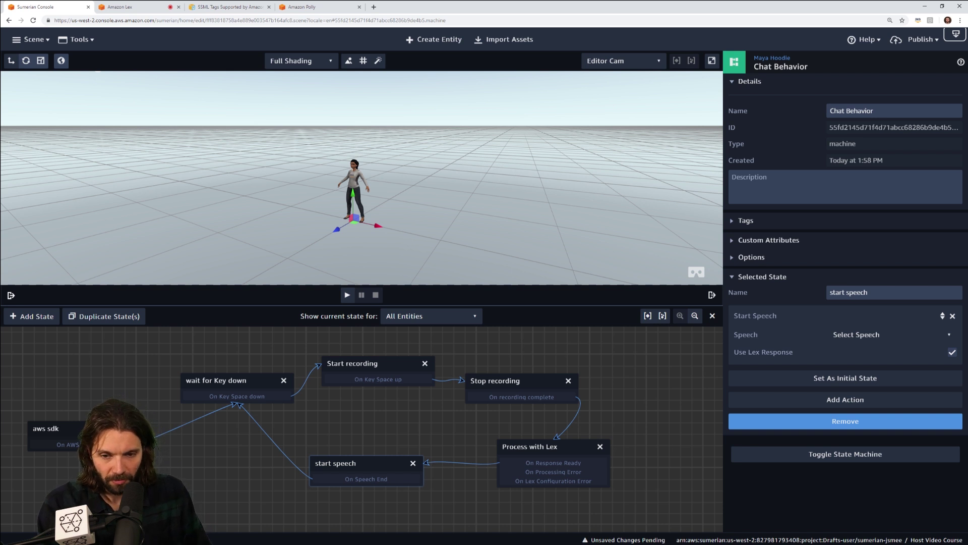
Frame the host's upper body in the viewport, play the scene to test the Chat Behavior state machine, and stop playback
scroll(156, 92, "down", 2)
scroll(156, 92, "up", 4)
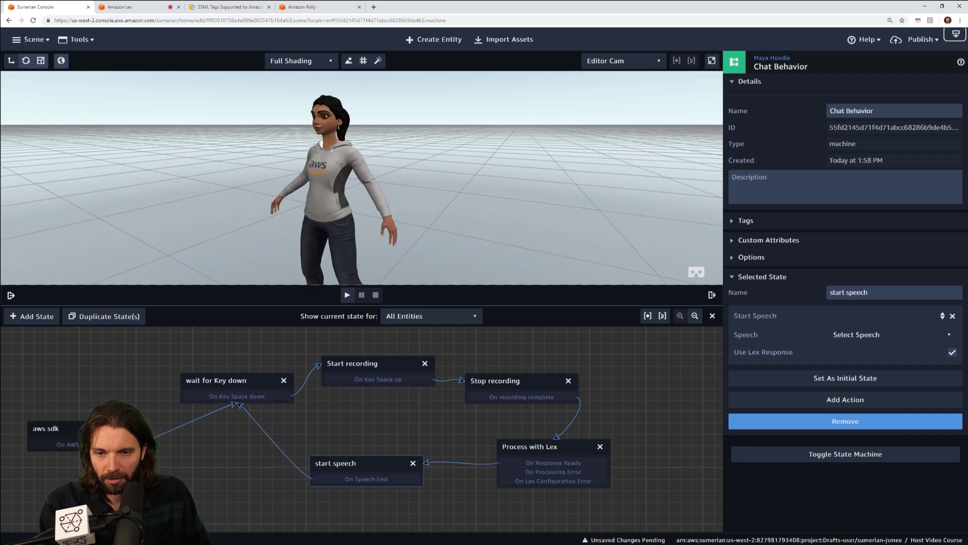
right_click_drag(361, 177, 406, 186)
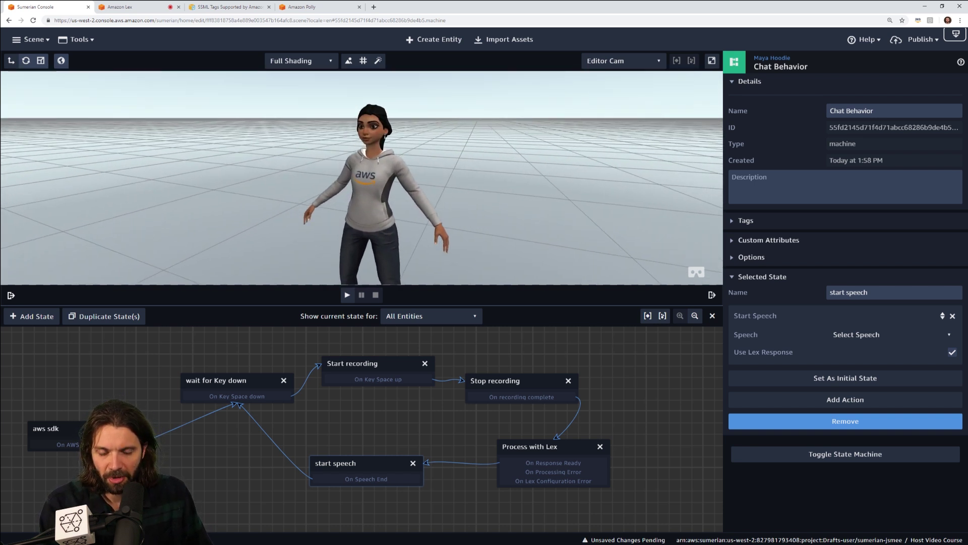
left_click_drag(384, 424, 420, 424)
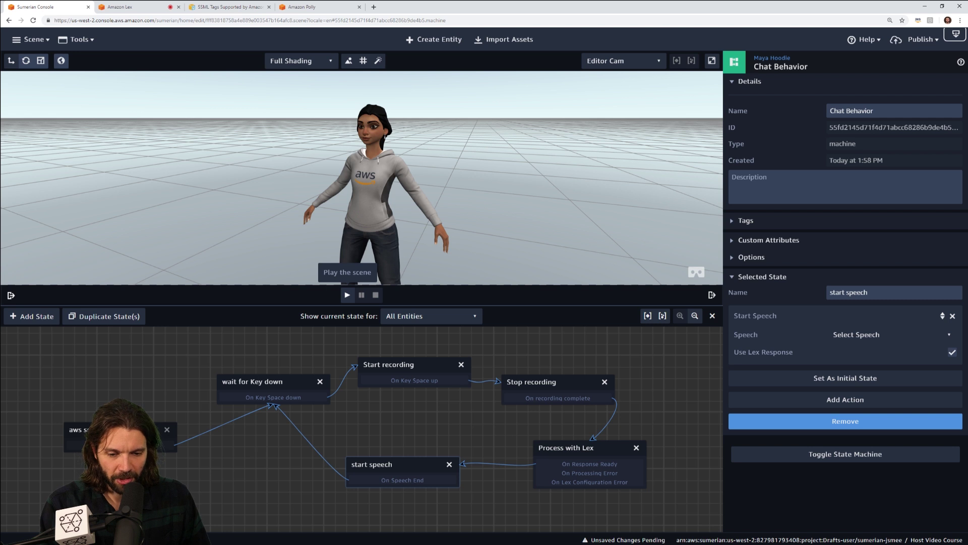
left_click(347, 295)
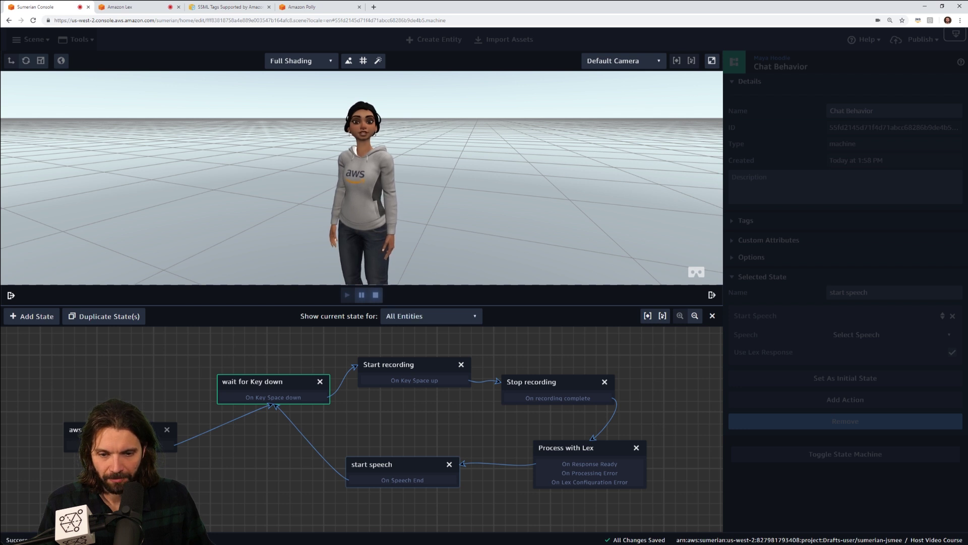
key("Escape")
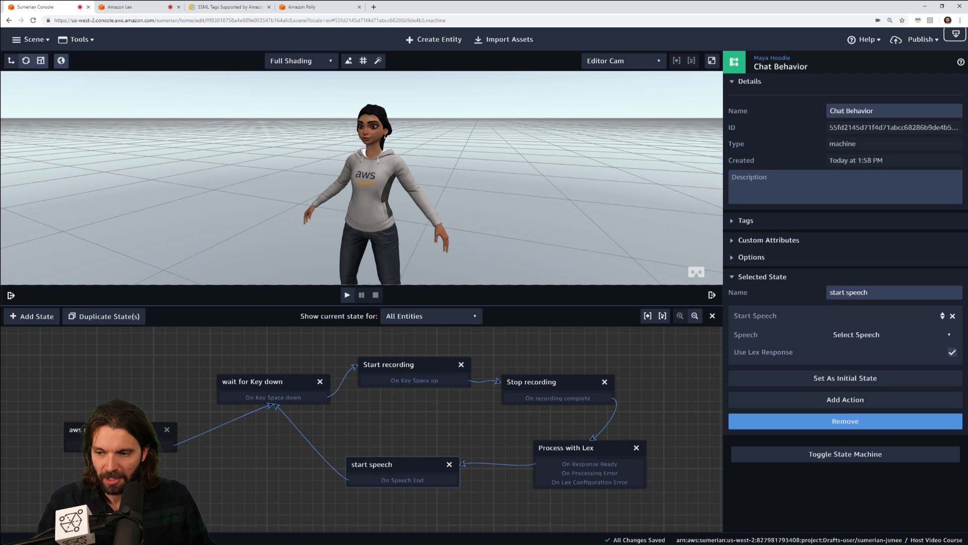
Remove Speech Behavior from the State Machine component of the Maya Hoodie host, keeping only Chat Behavior
left_click(11, 295)
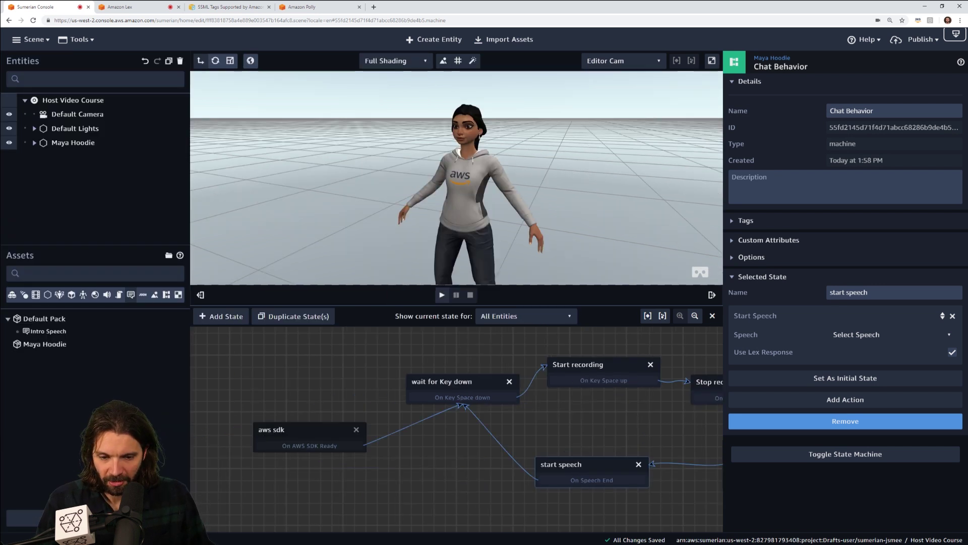
left_click_drag(434, 484, 413, 484)
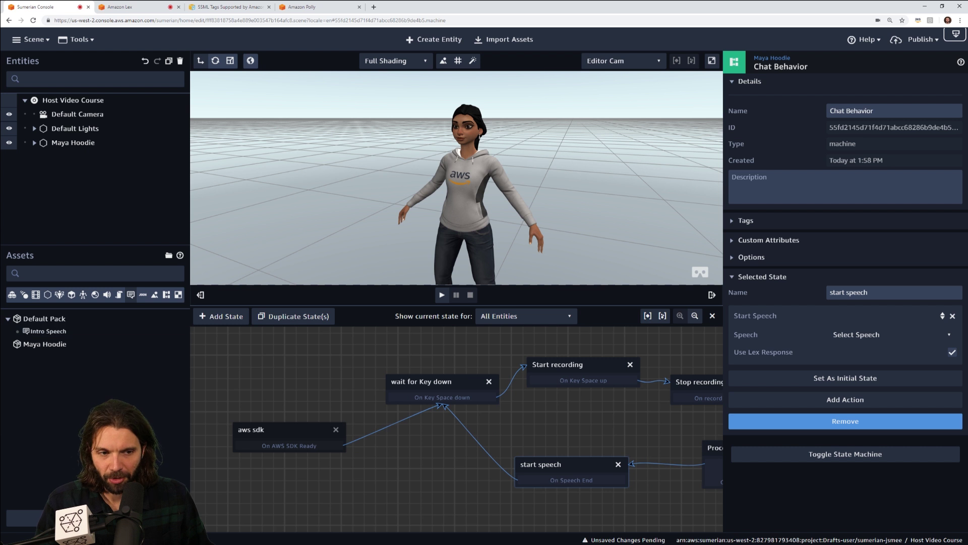
left_click(772, 58)
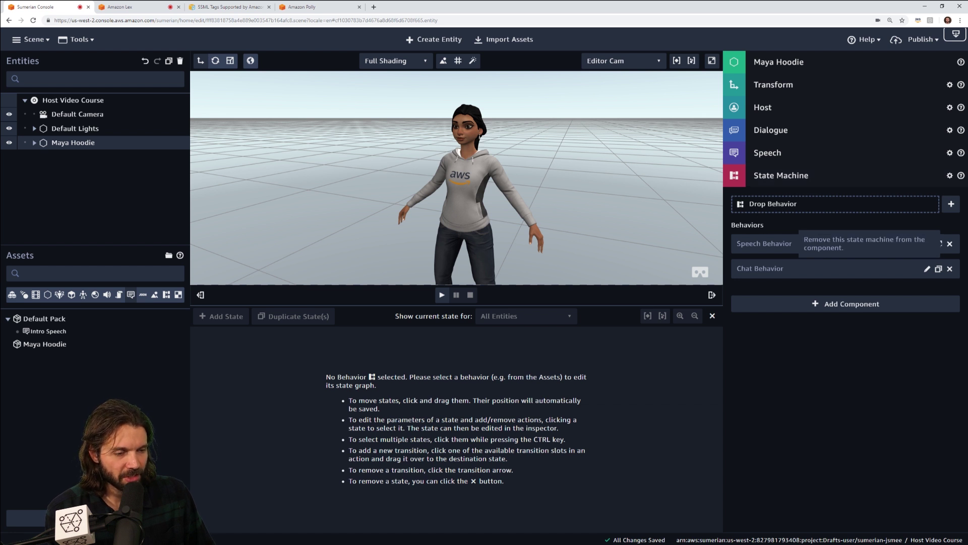
left_click(949, 243)
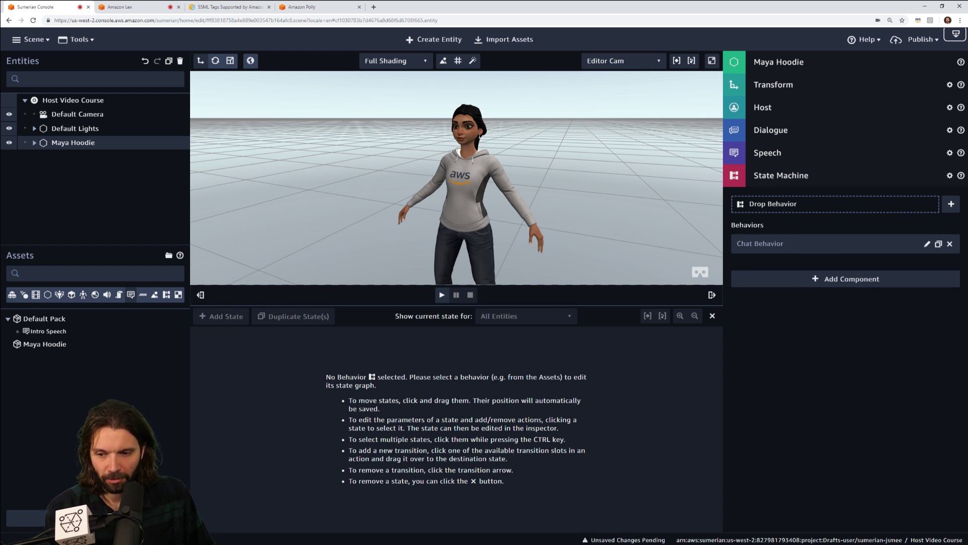
Filter the assets to behaviors, open Chat Behavior's state graph, and collapse the entities and assets area
left_click(166, 295)
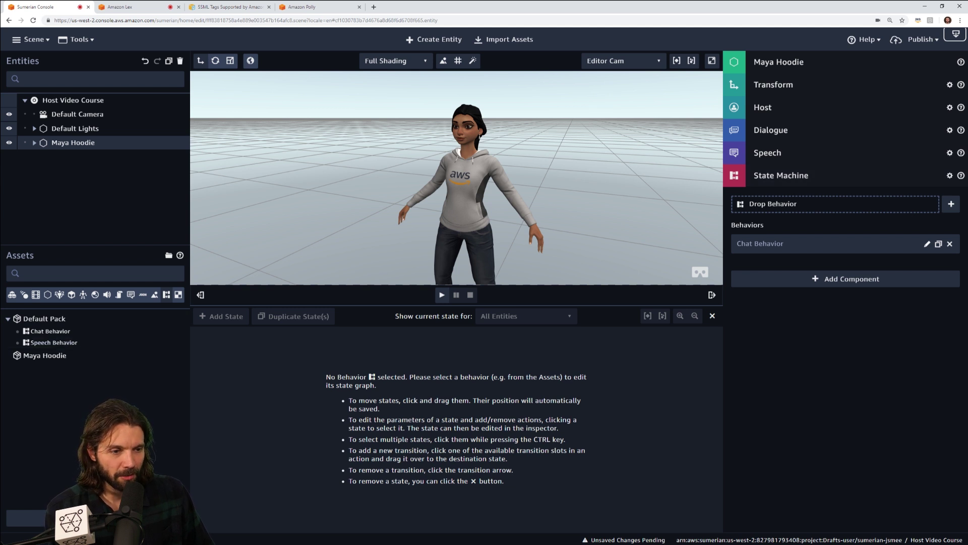
left_click(51, 330)
left_click(201, 295)
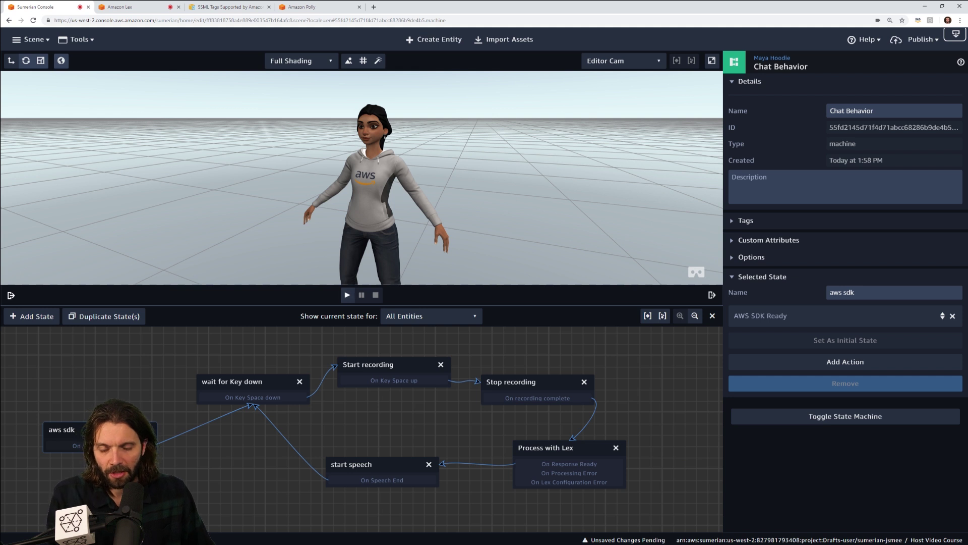
Play the scene and test the voice conversation with the host, recording each spoken reply through the Chat Behavior states
left_click(347, 294)
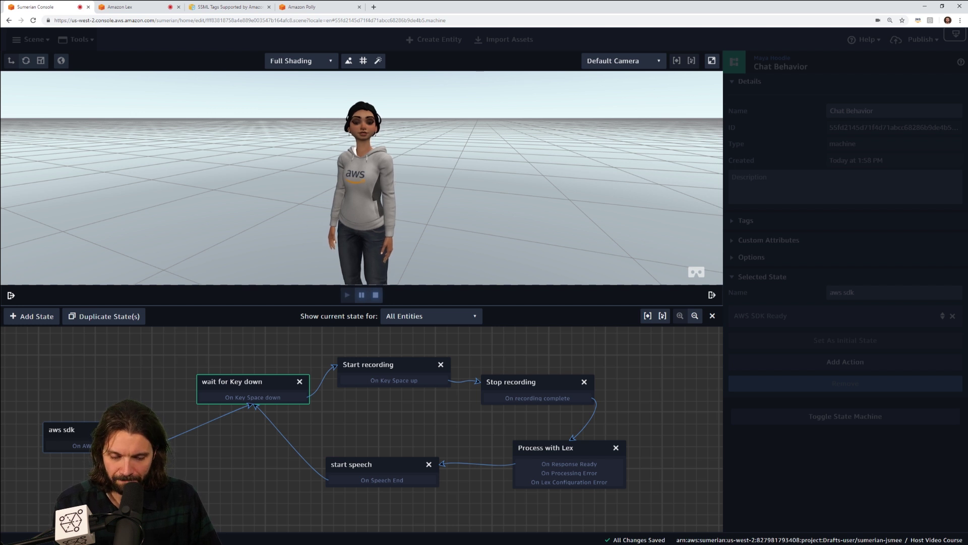
key("space")
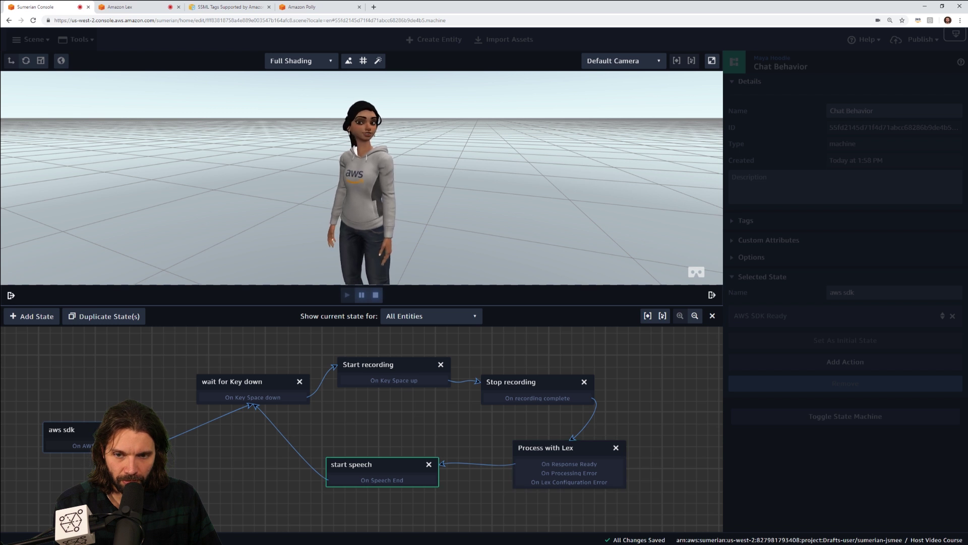
key("space")
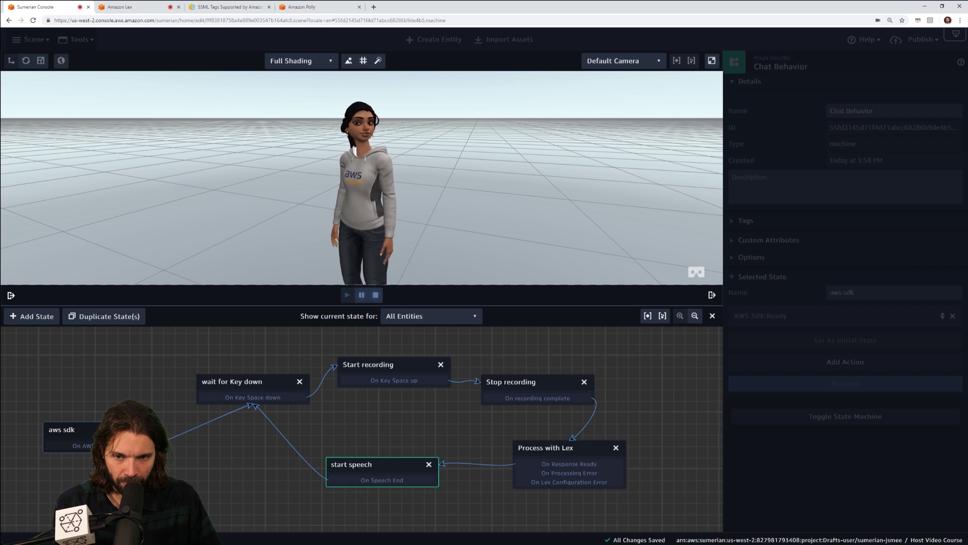
key("space")
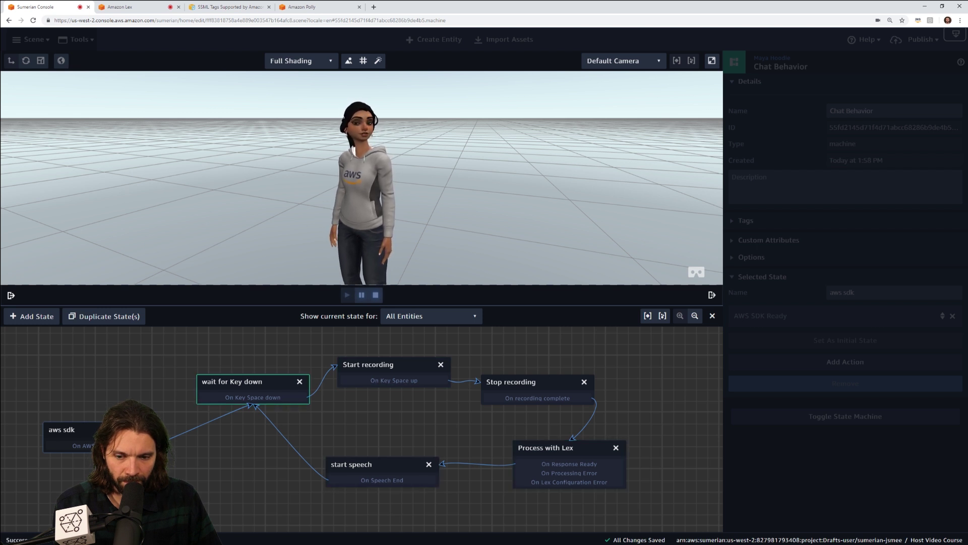
key("space")
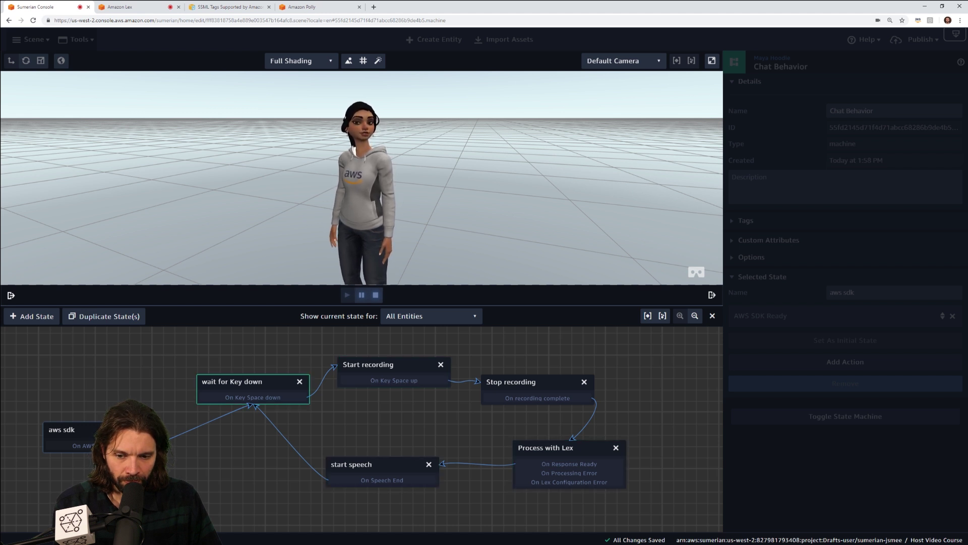
key("space")
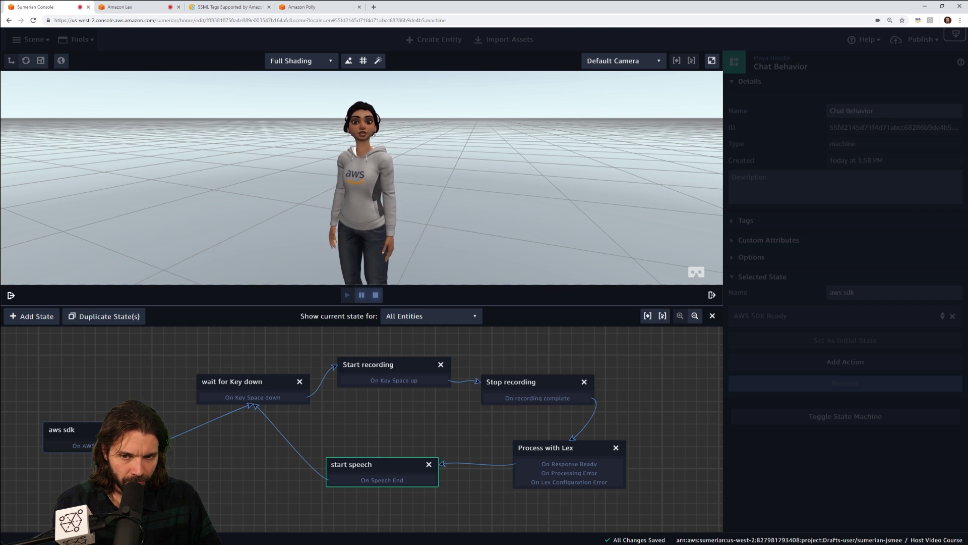
key("space")
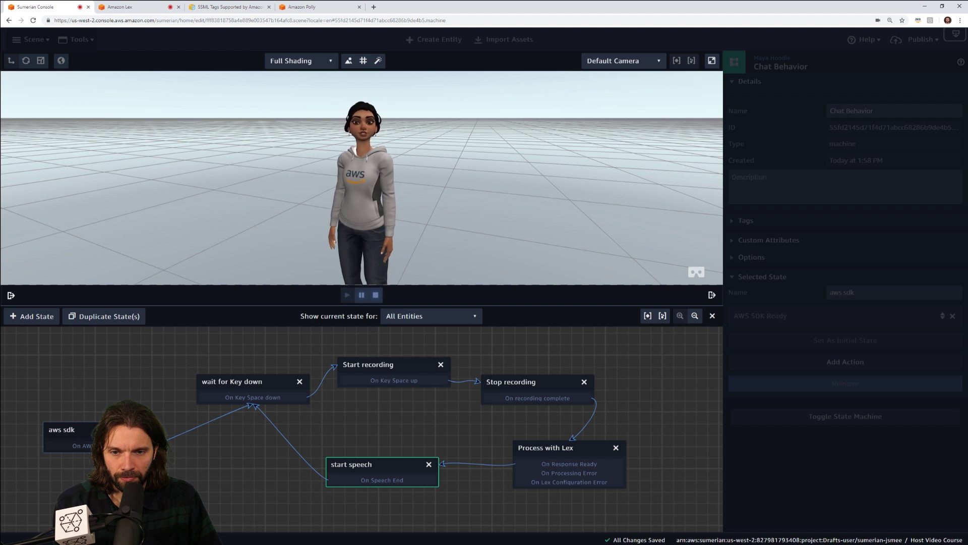
key("space")
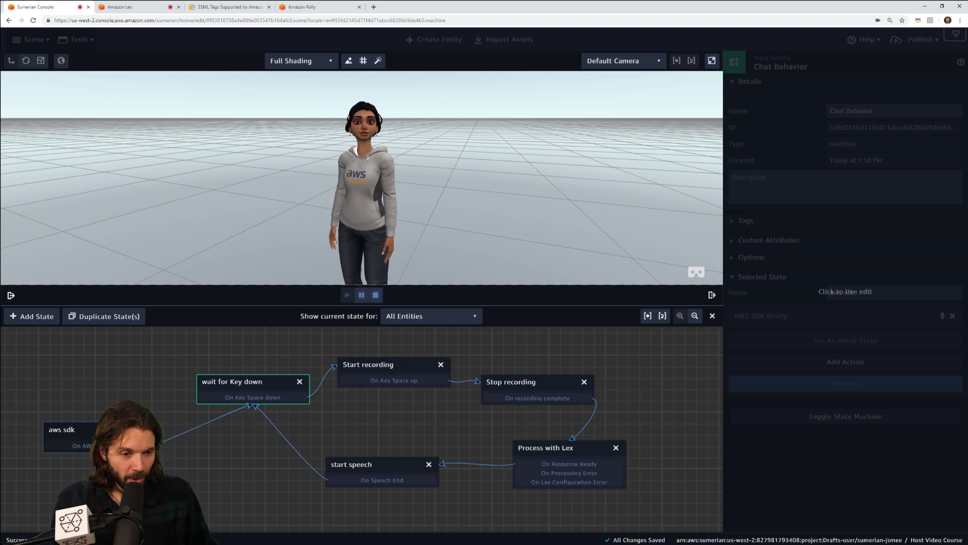
Enable live editing and delete the transition from aws sdk to wait for Key down, moving aws sdk slightly down and left
left_click(845, 292)
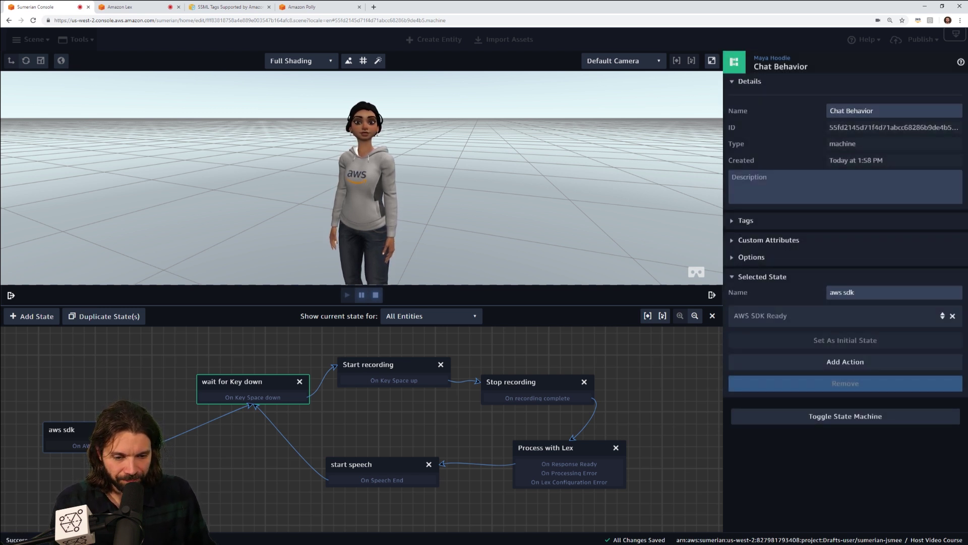
left_click_drag(454, 429, 484, 415)
left_click_drag(105, 430, 87, 430)
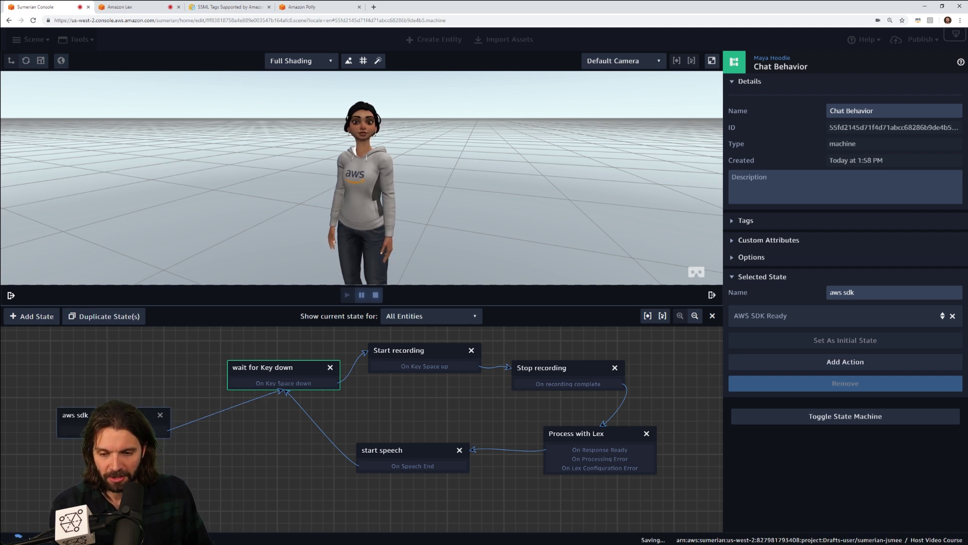
key("Delete")
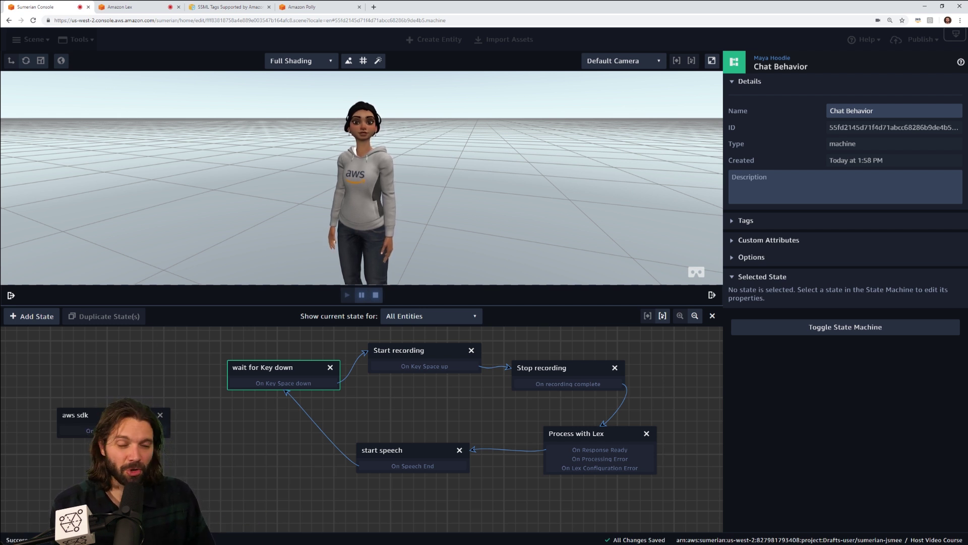
left_click_drag(75, 416, 48, 423)
Add a state named intro speech and place it to the left of wait for Key down, above aws sdk
left_click(31, 316)
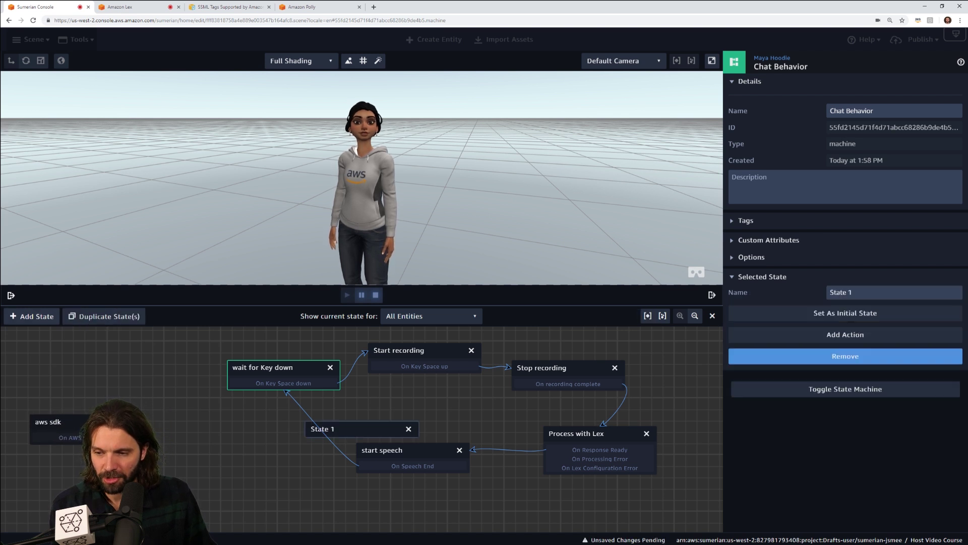
left_click_drag(353, 429, 139, 371)
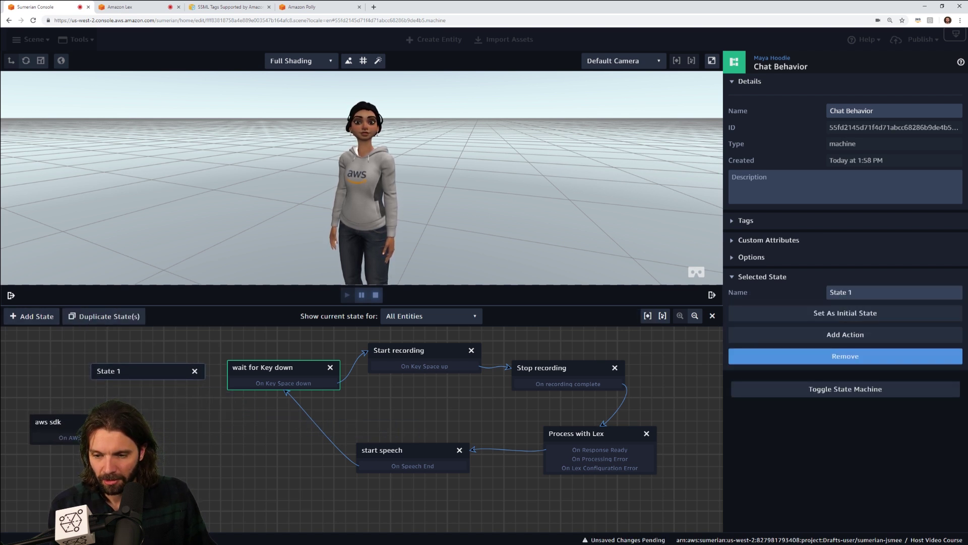
triple_click(841, 293)
type("int")
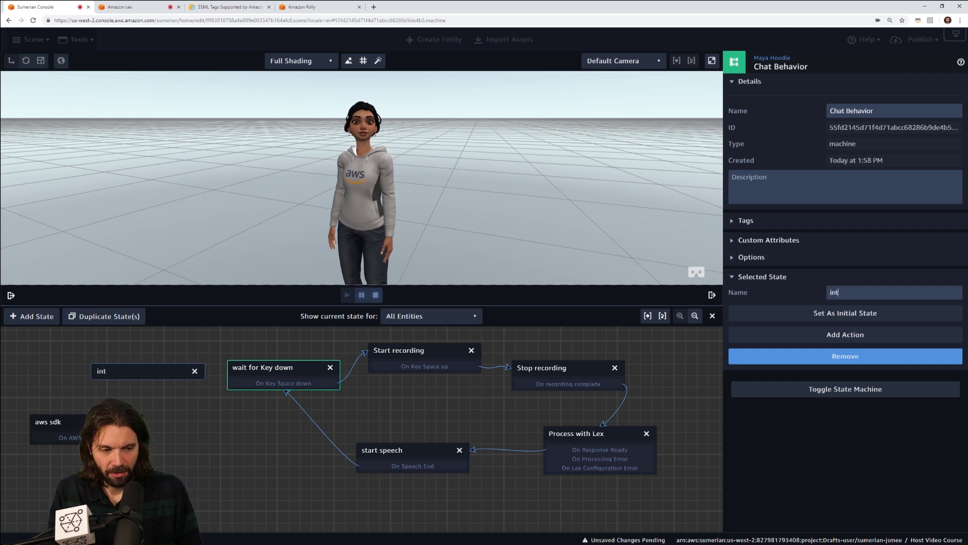
type("ro speech")
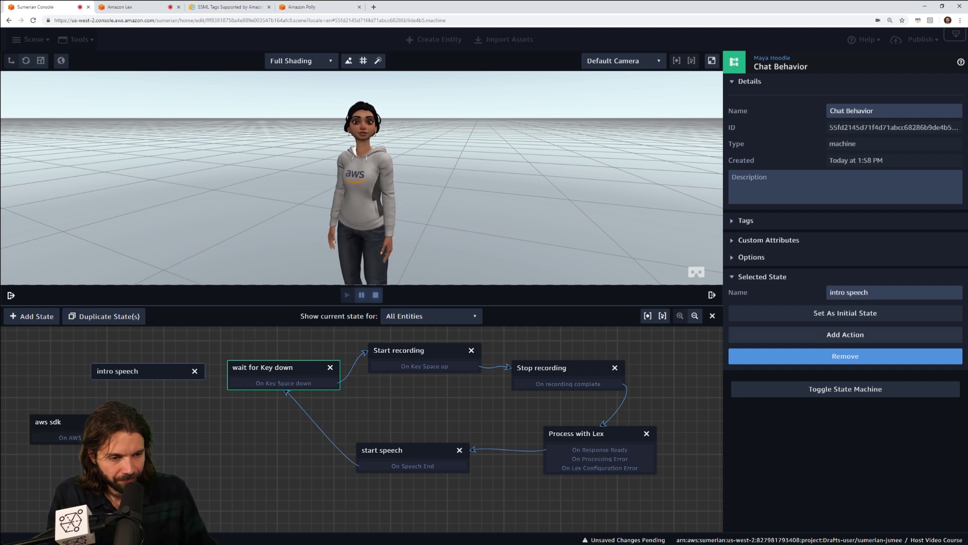
Give the intro speech state a Start Speech action that uses the Intro Speech file
left_click(845, 334)
type("start")
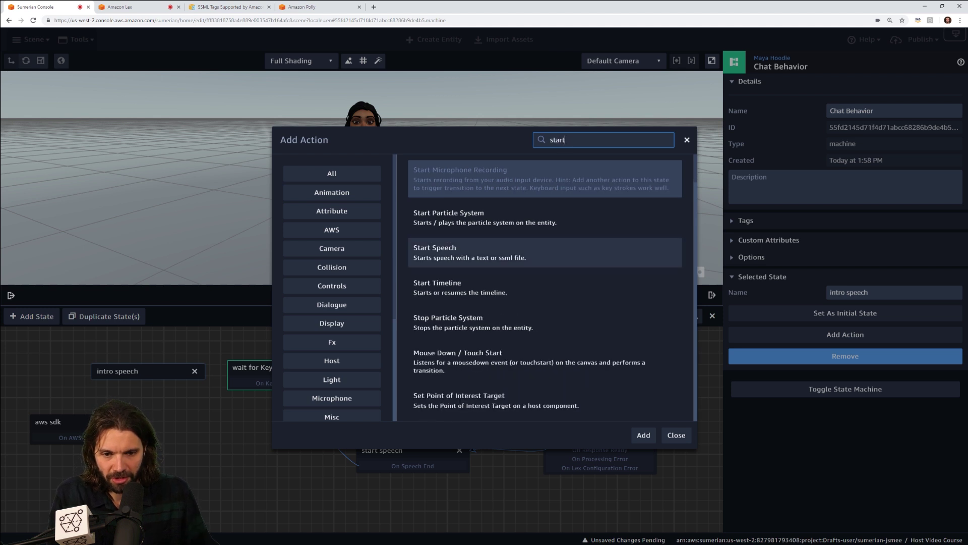
left_click(454, 252)
left_click(643, 435)
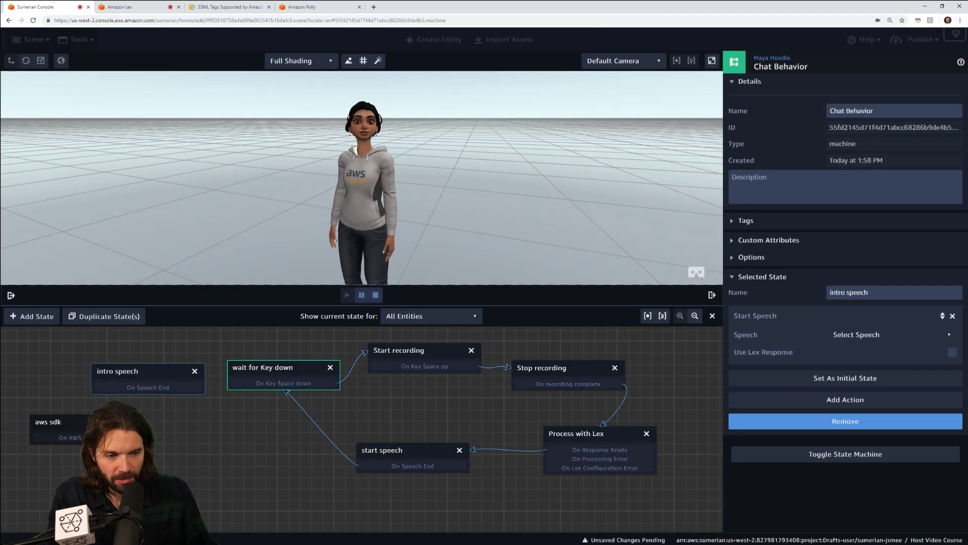
left_click(856, 334)
left_click(854, 349)
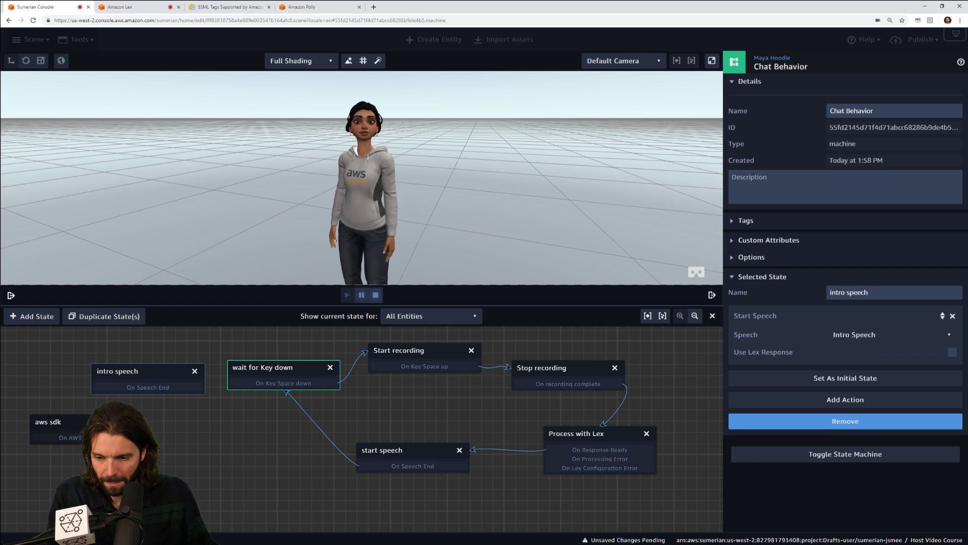
Link aws sdk to intro speech and its On Speech End to wait for Key down, and stop playback
left_click_drag(100, 437, 139, 381)
left_click_drag(202, 387, 282, 376)
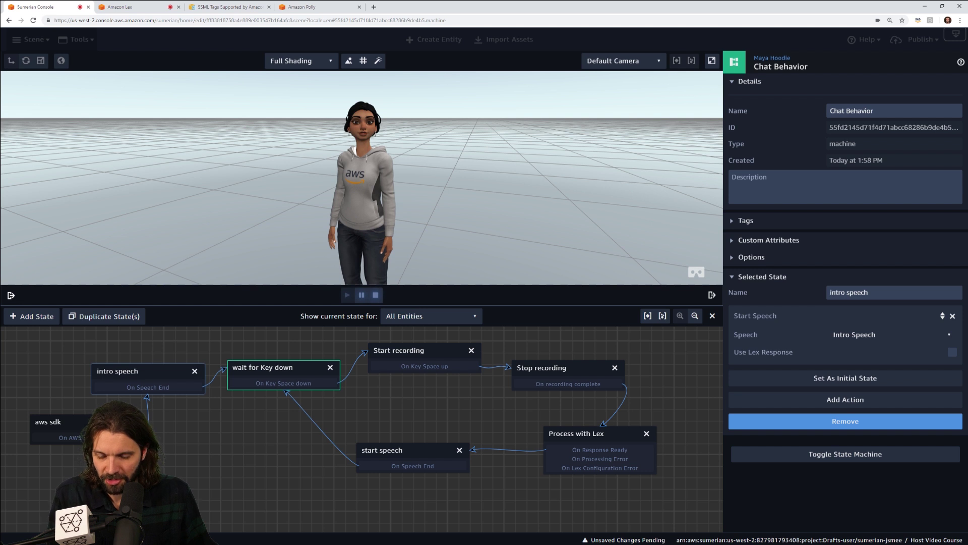
key("Escape")
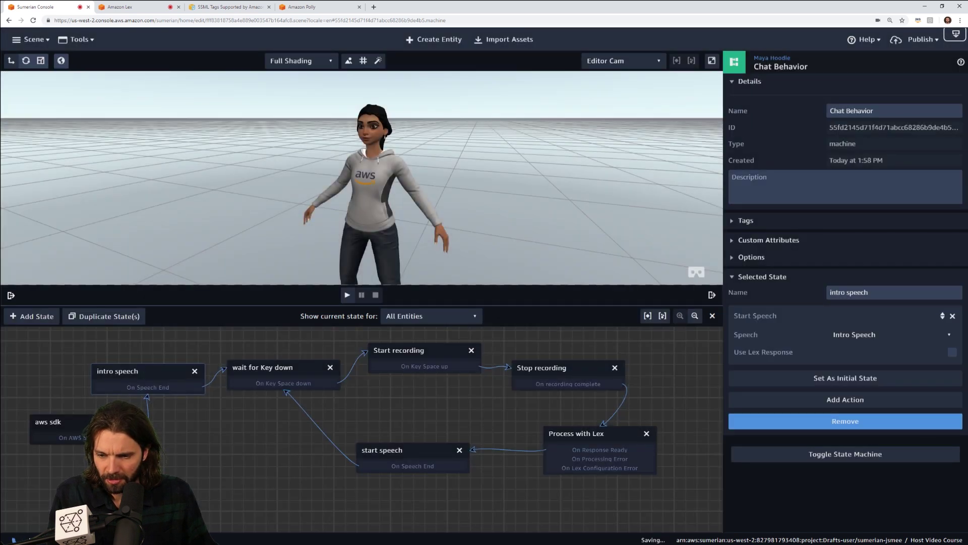